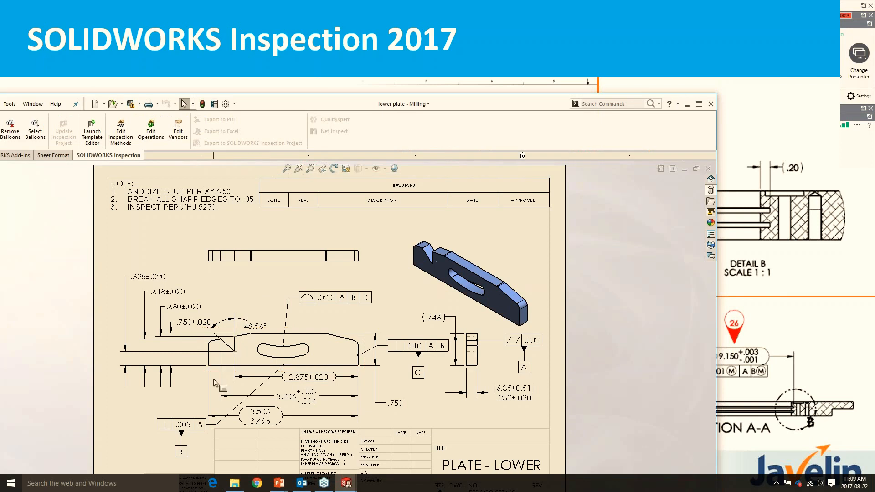
- Examine the lower plate's 3D model from several angles and return to its drawing
{"action": "key", "text": "ctrl+Tab"}
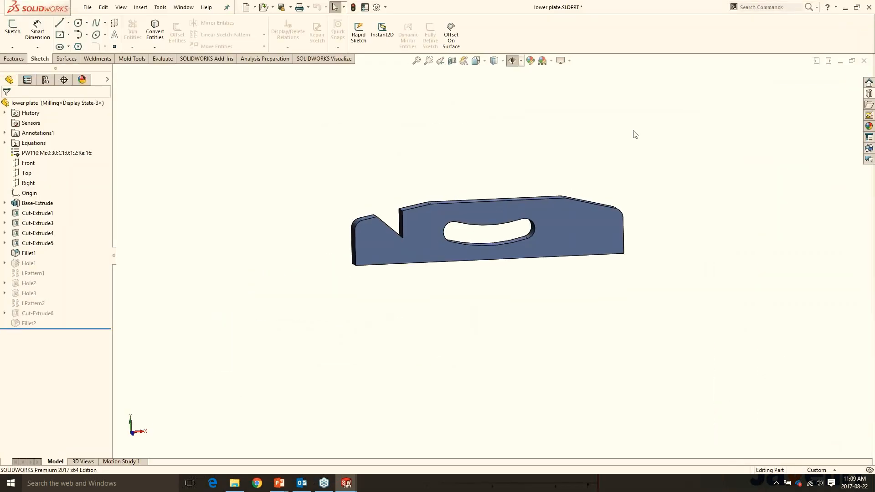
{"action": "middle_click_drag", "start_coordinate": [420, 167], "coordinate": [440, 183]}
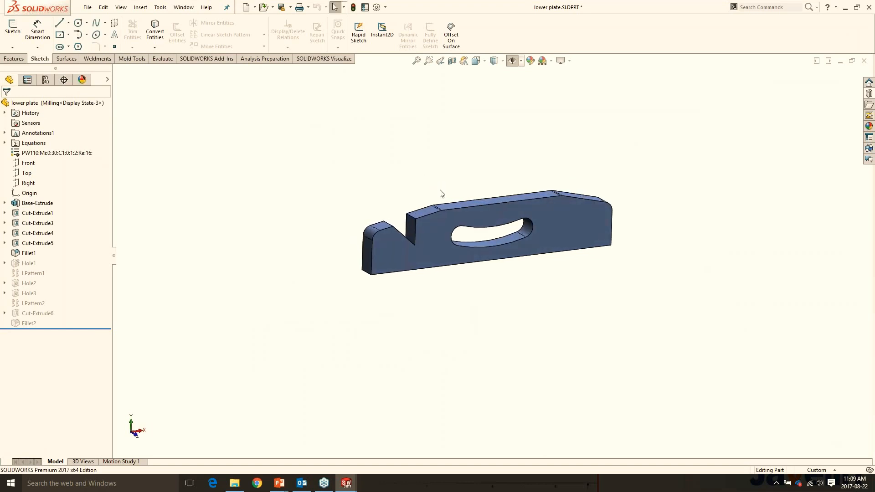
{"action": "middle_click_drag", "start_coordinate": [439, 190], "coordinate": [447, 214]}
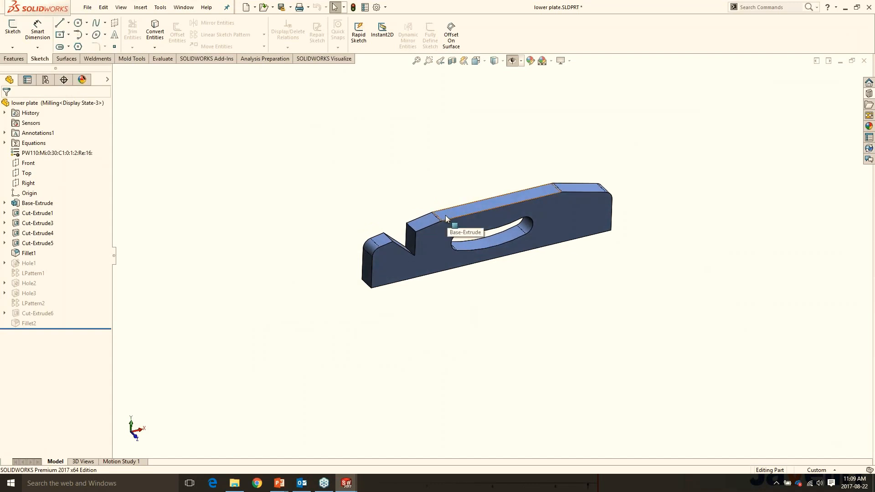
{"action": "key", "text": "ctrl+Tab"}
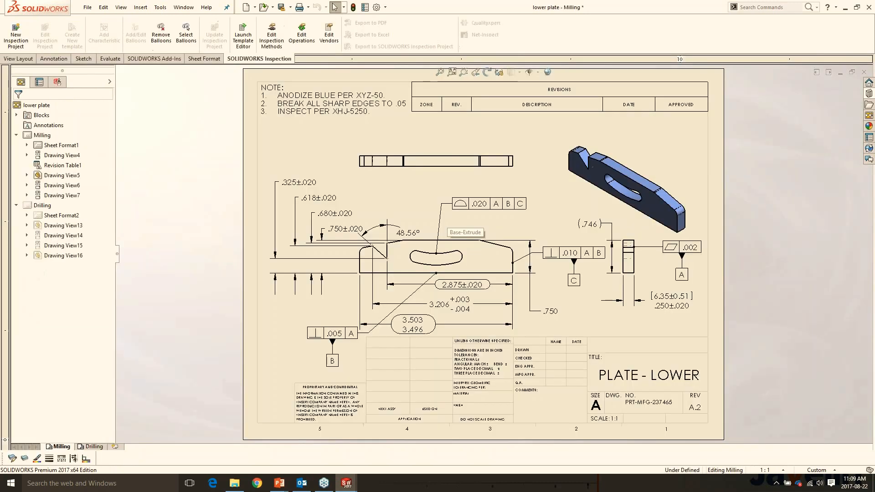
- Start a new inspection project for the lower plate drawing using the Default.swidot template
{"action": "scroll", "coordinate": [484, 186], "scroll_direction": "up", "scroll_amount": 1}
{"action": "scroll", "coordinate": [484, 189], "scroll_direction": "down", "scroll_amount": 1}
{"action": "scroll", "coordinate": [484, 209], "scroll_direction": "down", "scroll_amount": 1}
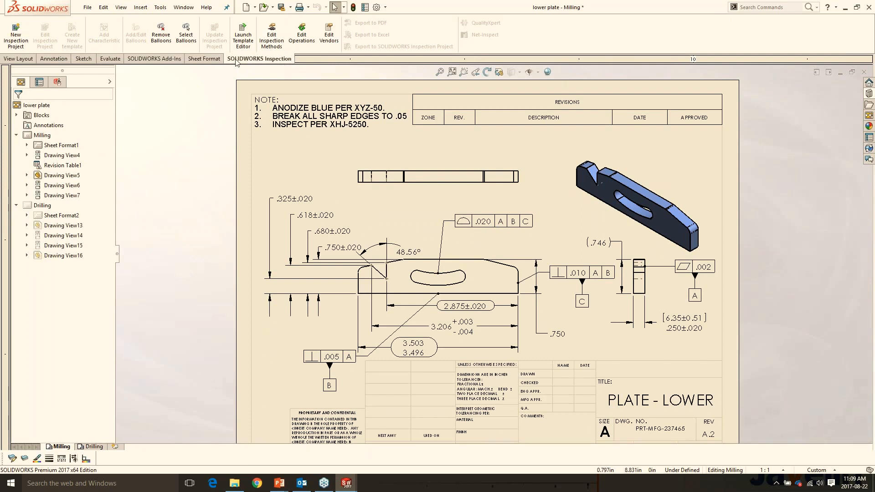
{"action": "left_click", "coordinate": [15, 33]}
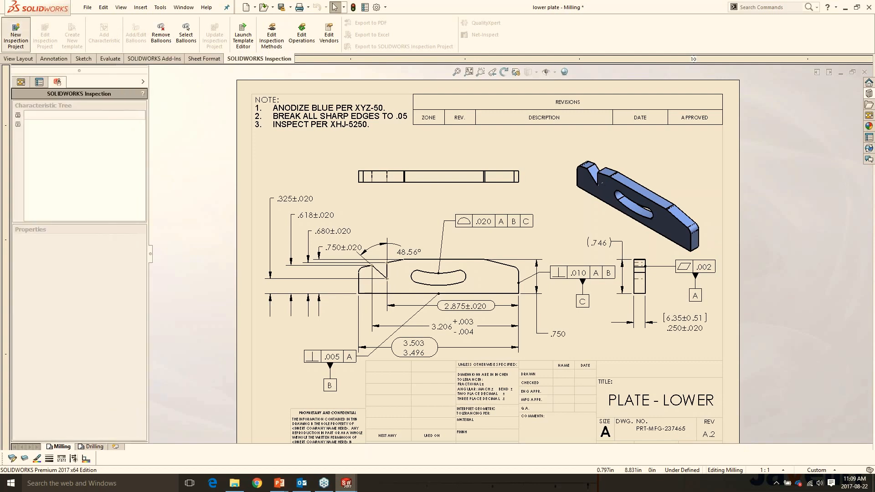
{"action": "scroll", "coordinate": [49, 165], "scroll_direction": "down", "scroll_amount": 1}
{"action": "scroll", "coordinate": [54, 181], "scroll_direction": "up", "scroll_amount": 1}
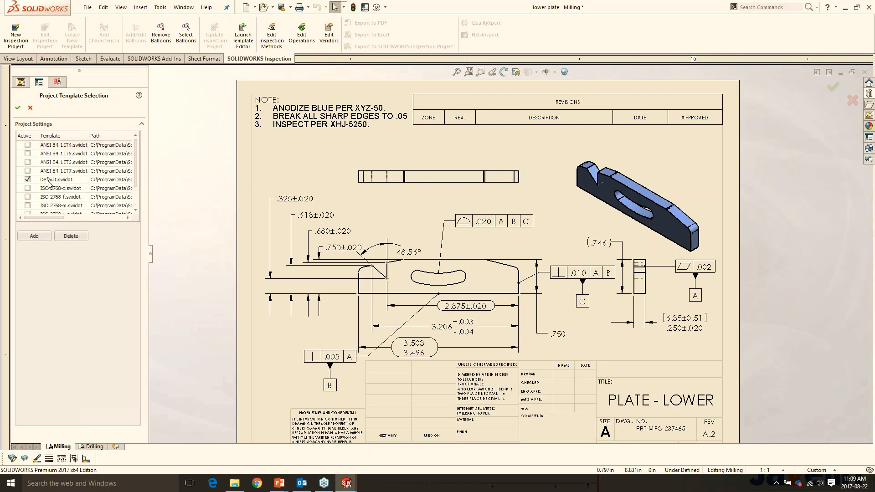
{"action": "left_click", "coordinate": [18, 108]}
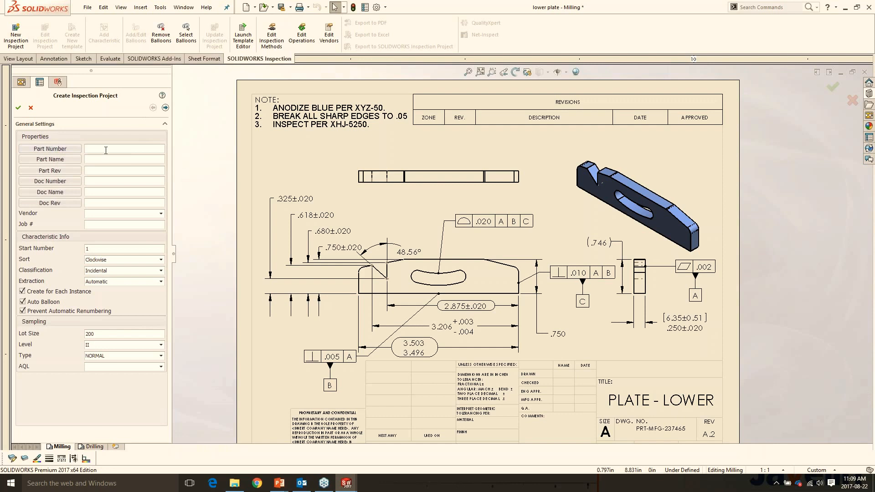
- Link the project's Part Number to the drawing's Number custom property
{"action": "left_click", "coordinate": [117, 150]}
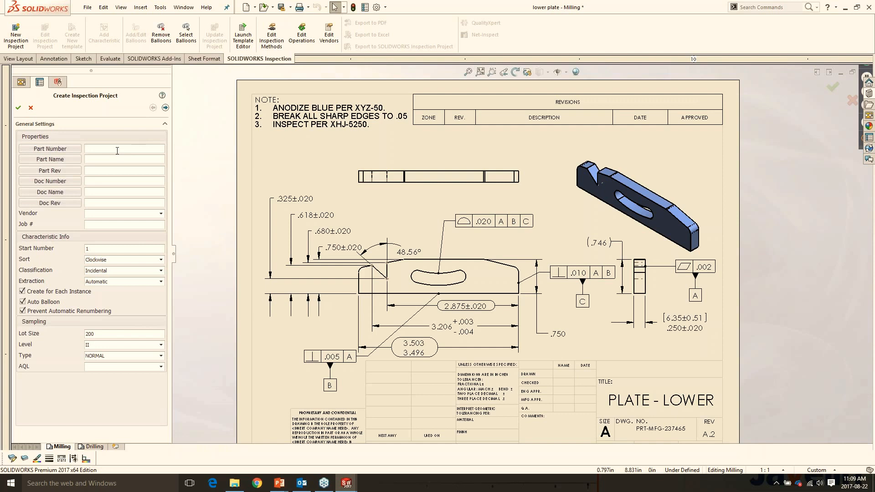
{"action": "left_click", "coordinate": [35, 149]}
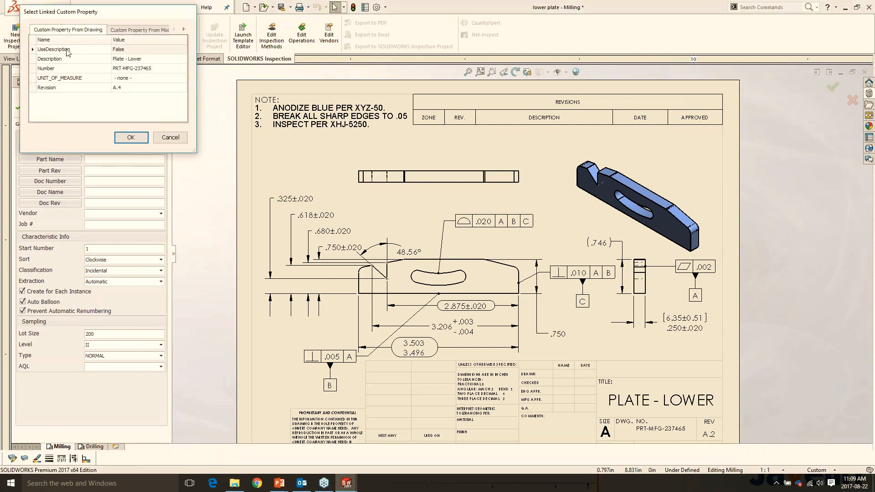
{"action": "left_click_drag", "start_coordinate": [117, 12], "coordinate": [312, 63]}
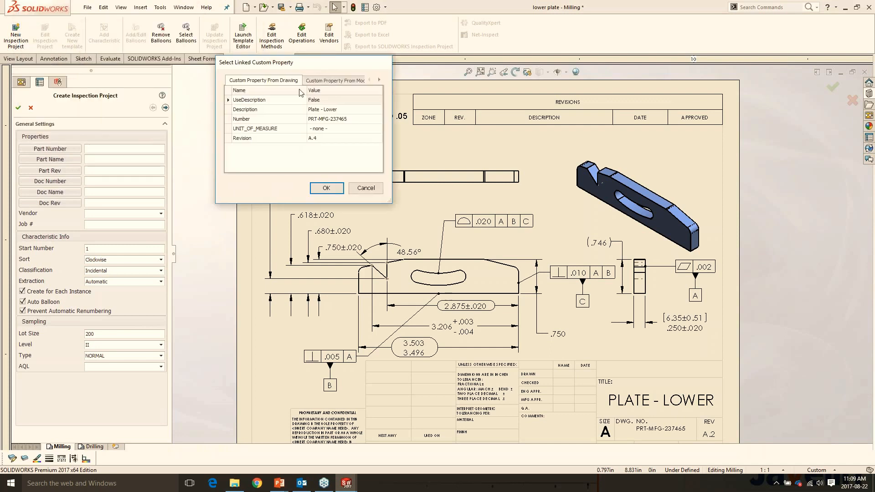
{"action": "left_click", "coordinate": [326, 119]}
{"action": "left_click", "coordinate": [326, 188]}
- Link Part Name to the drawing's Description property and Part Rev to its Revision property
{"action": "left_click", "coordinate": [71, 159]}
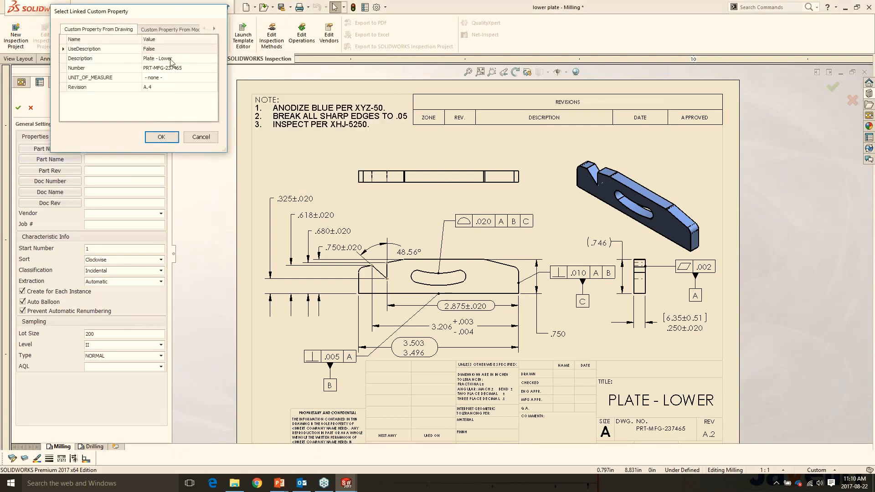
{"action": "left_click", "coordinate": [171, 61]}
{"action": "left_click", "coordinate": [161, 137]}
{"action": "left_click", "coordinate": [68, 171]}
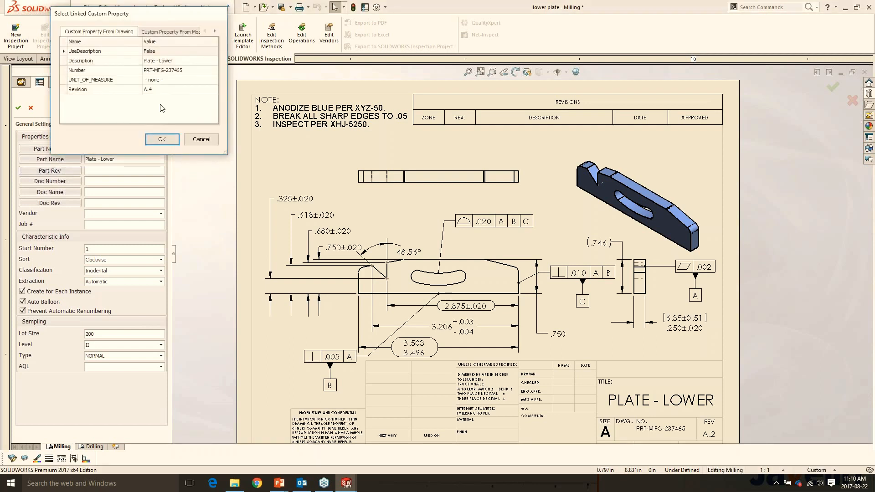
{"action": "left_click", "coordinate": [158, 90]}
{"action": "left_click", "coordinate": [162, 139]}
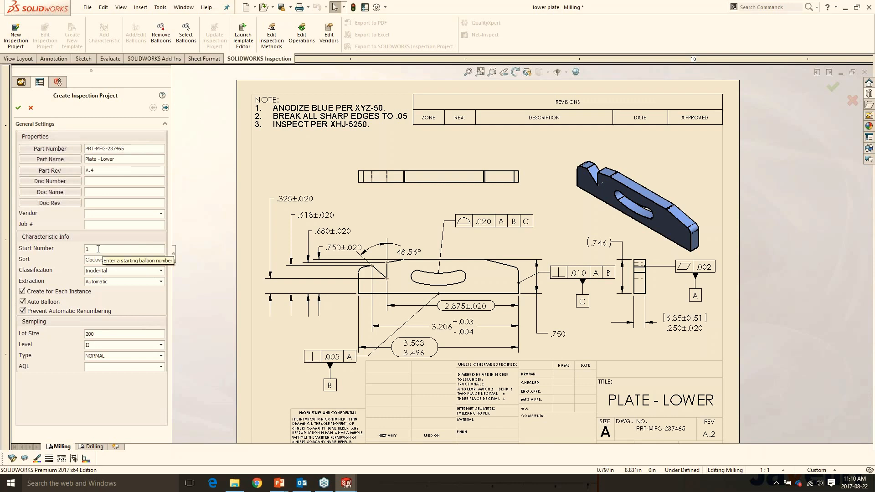
{"action": "left_click", "coordinate": [102, 272]}
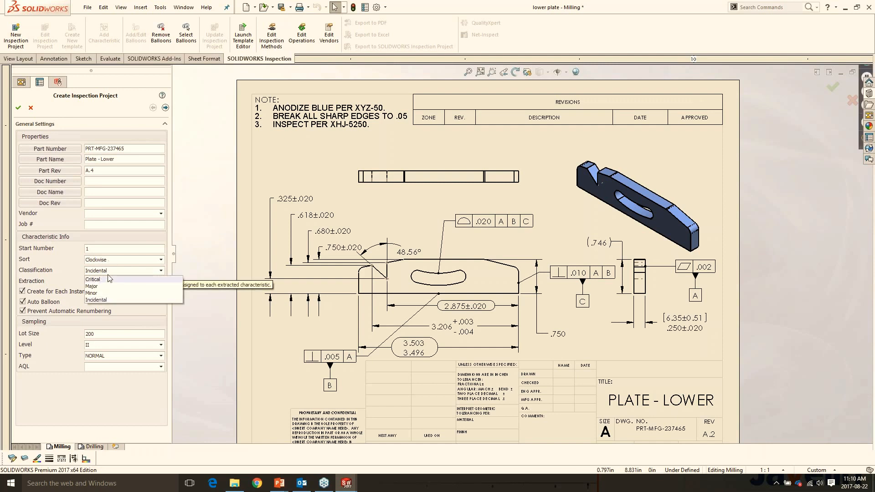
{"action": "left_click", "coordinate": [161, 271]}
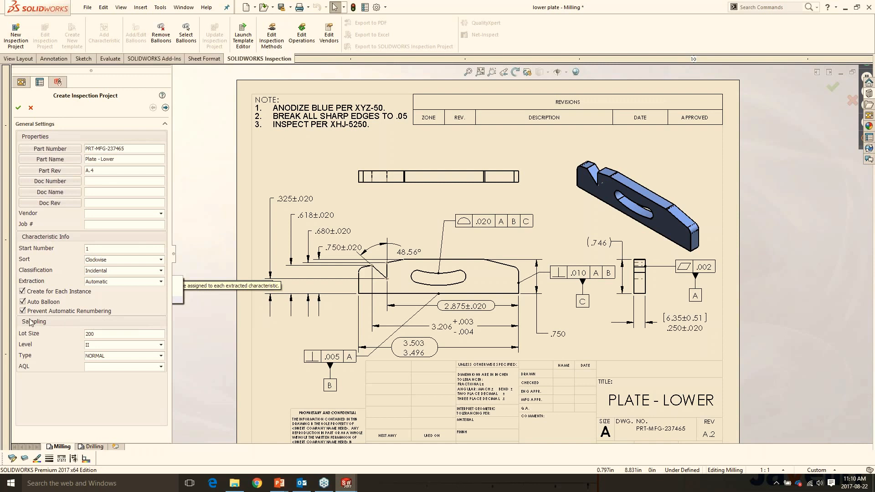
- Include reference and basic dimensions in the extraction settings, and create the project with the default By Precision tolerances in inches
{"action": "left_click", "coordinate": [165, 107]}
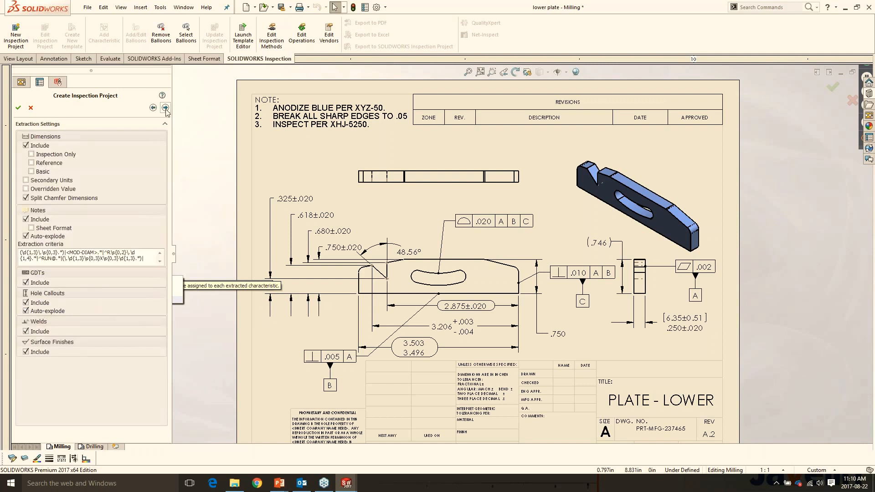
{"action": "left_click", "coordinate": [38, 155]}
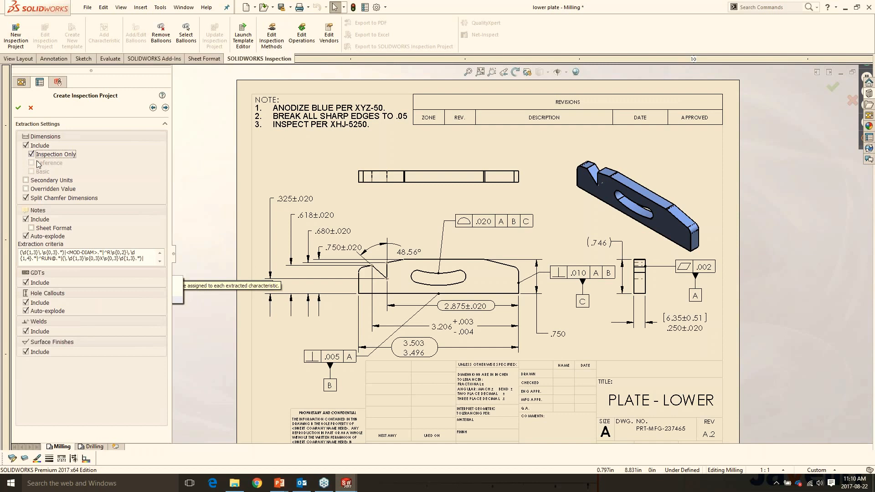
{"action": "left_click", "coordinate": [42, 156]}
{"action": "left_click", "coordinate": [42, 171]}
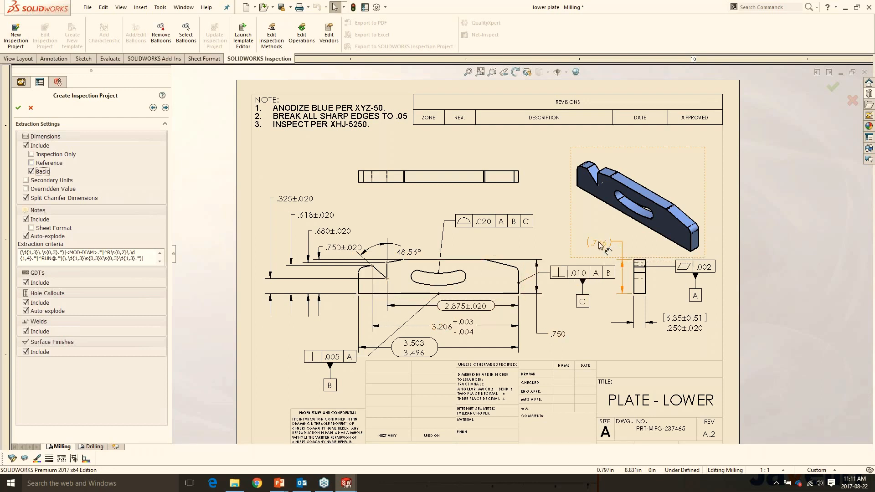
{"action": "left_click", "coordinate": [32, 164]}
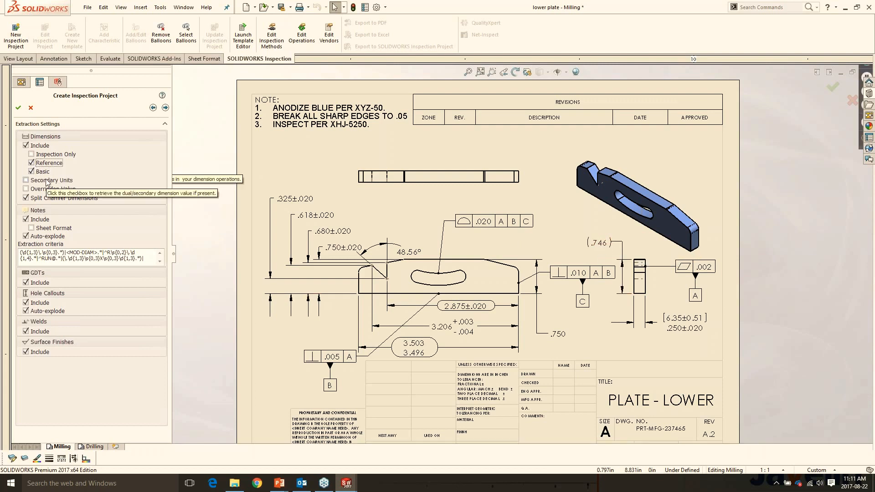
{"action": "left_click", "coordinate": [166, 108]}
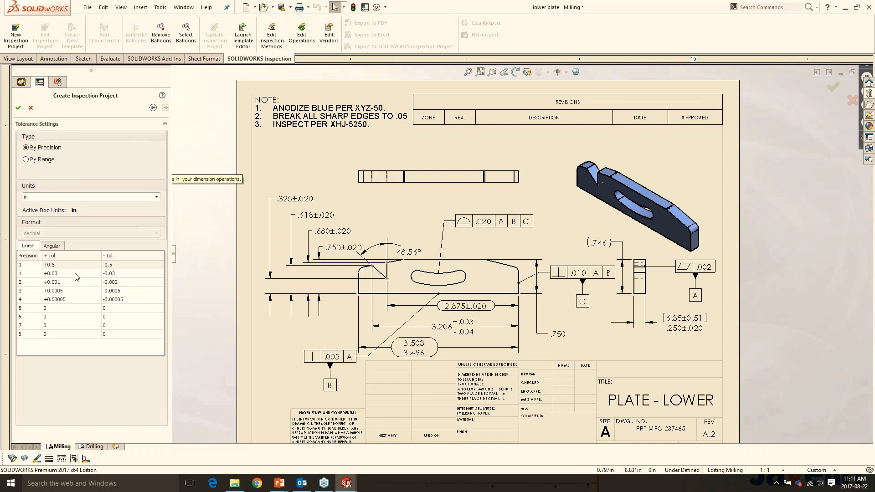
{"action": "left_click", "coordinate": [18, 108]}
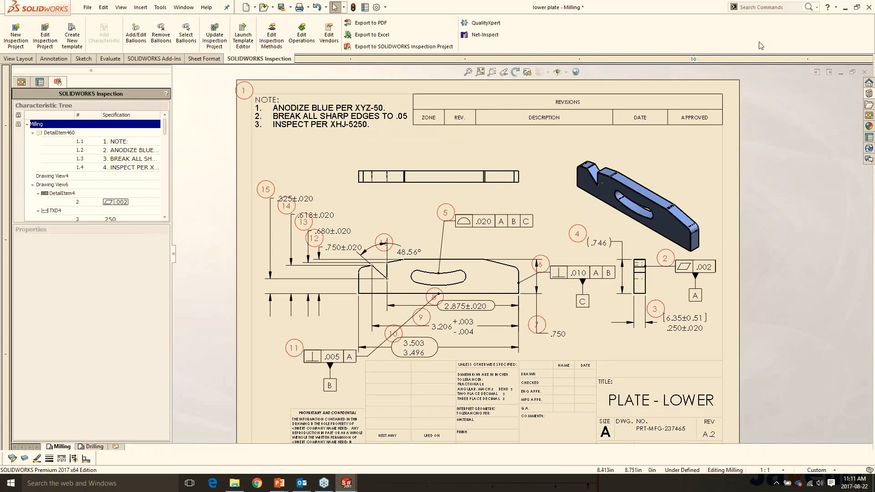
- Set the operation of the .325±.020 dimension's characteristic to Cutting
{"action": "scroll", "coordinate": [441, 235], "scroll_direction": "down", "scroll_amount": 1}
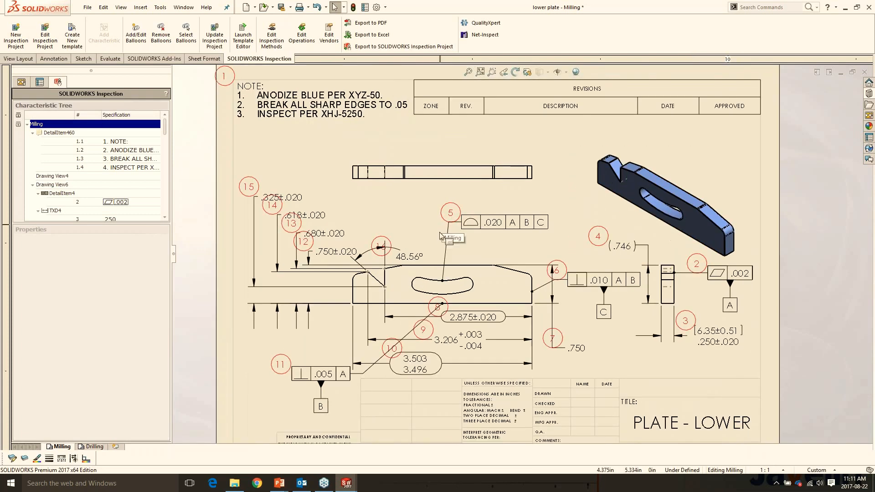
{"action": "scroll", "coordinate": [483, 264], "scroll_direction": "down", "scroll_amount": 3}
{"action": "scroll", "coordinate": [497, 275], "scroll_direction": "up", "scroll_amount": 2}
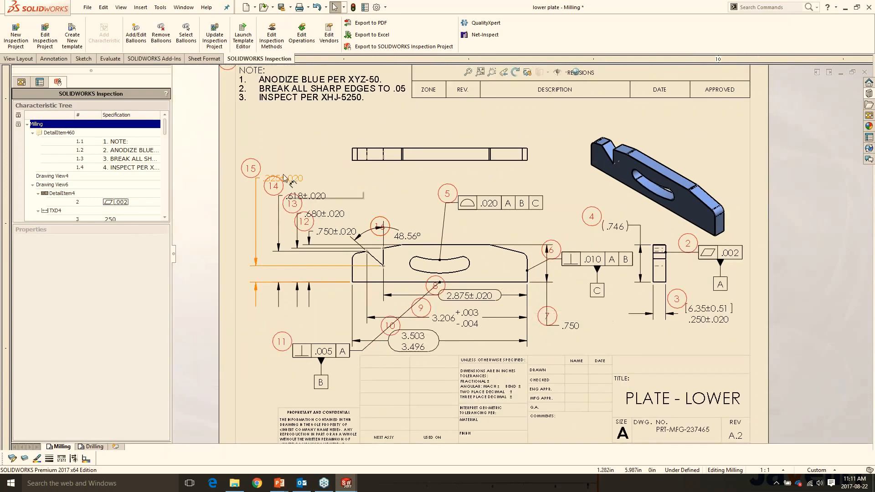
{"action": "left_click", "coordinate": [284, 176]}
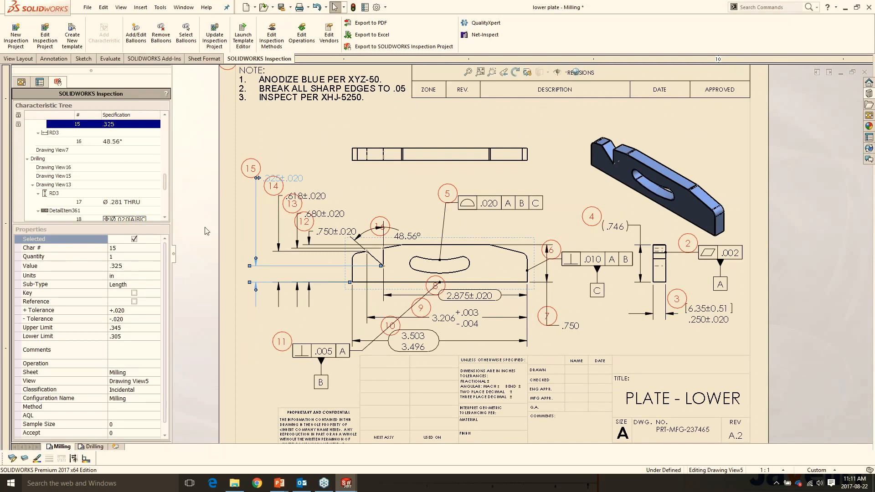
{"action": "scroll", "coordinate": [131, 298], "scroll_direction": "down", "scroll_amount": 1}
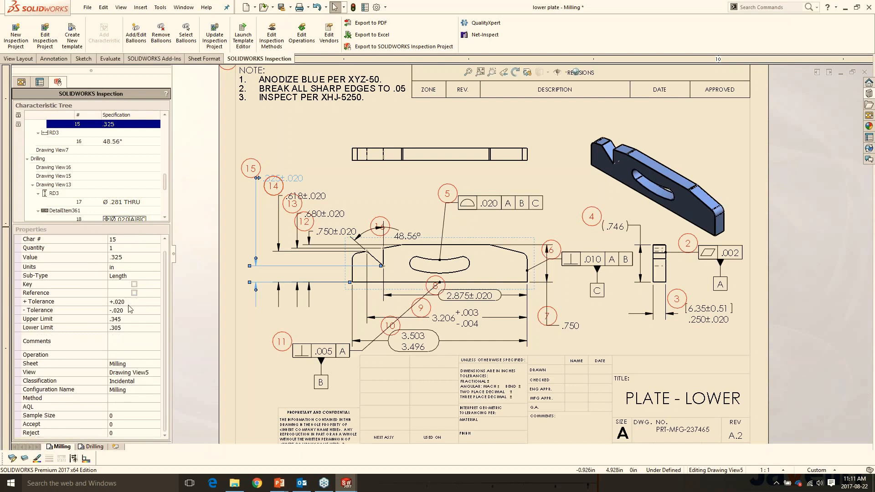
{"action": "left_click", "coordinate": [134, 355]}
{"action": "left_click", "coordinate": [156, 355]}
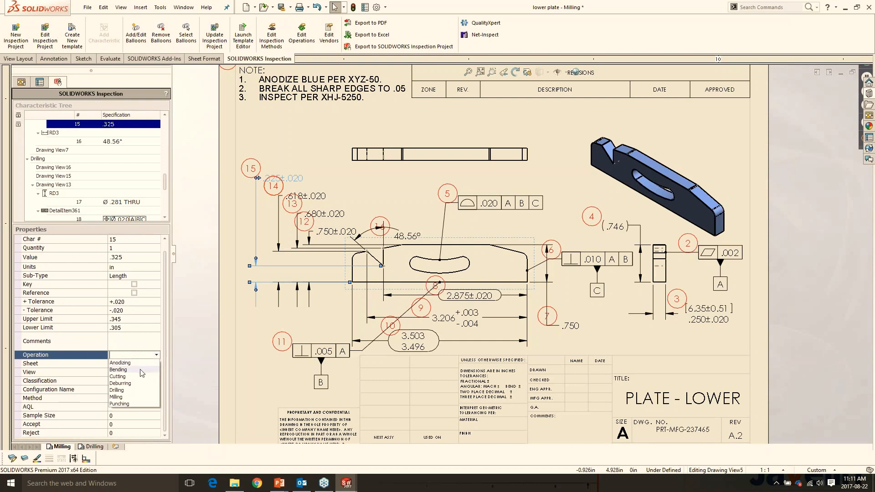
{"action": "left_click", "coordinate": [142, 376]}
{"action": "left_click", "coordinate": [166, 348]}
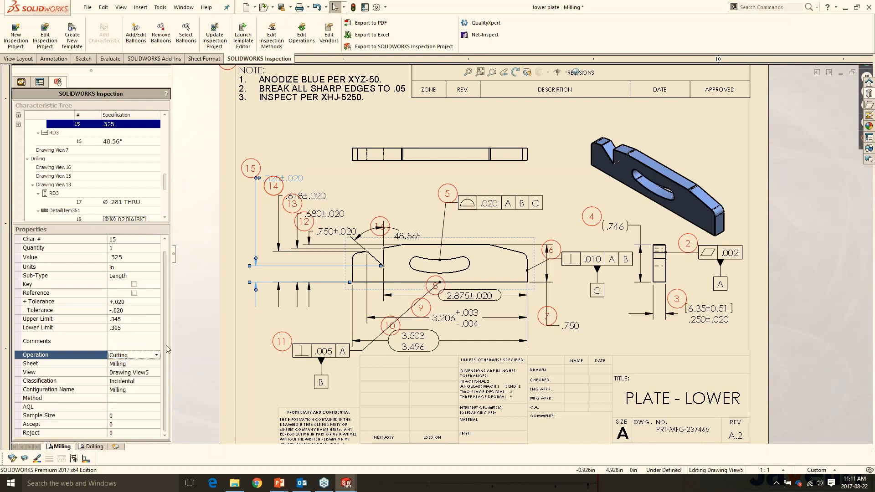
{"action": "left_click_drag", "start_coordinate": [167, 345], "coordinate": [167, 304]}
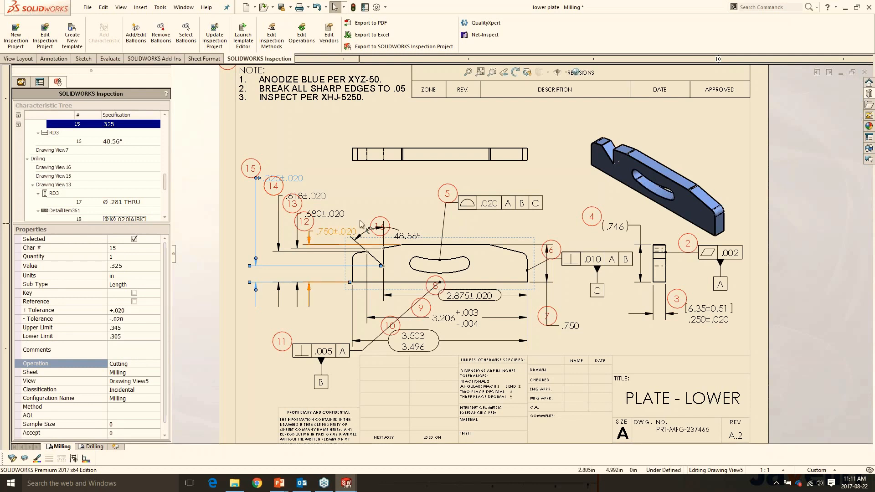
{"action": "left_click", "coordinate": [388, 192]}
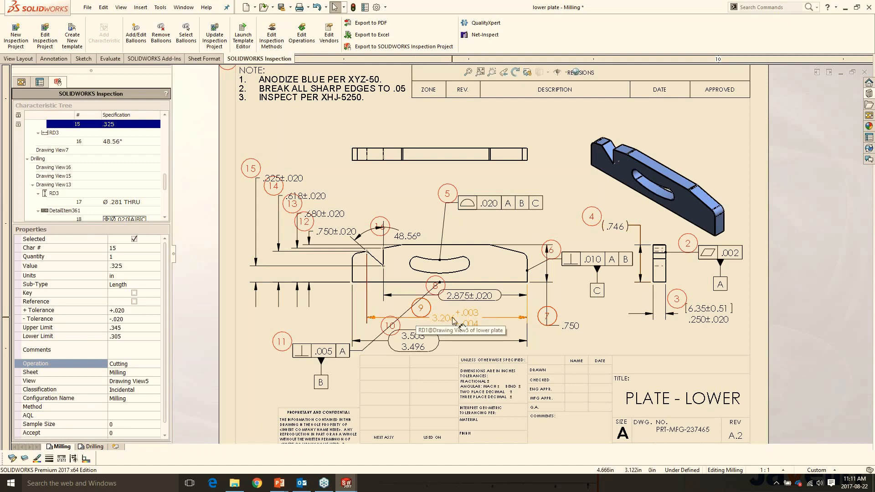
- Exclude the .680±.020 dimension from the inspection characteristics so that it has no balloon
{"action": "left_click", "coordinate": [335, 216]}
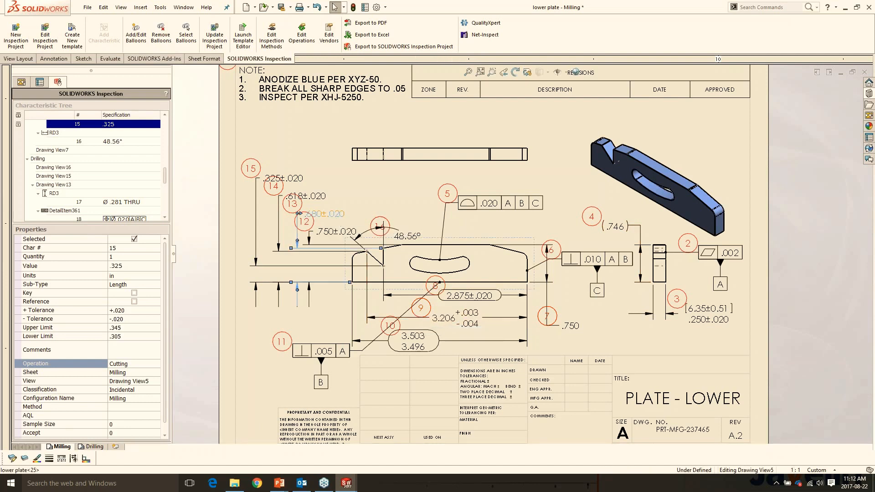
{"action": "left_click", "coordinate": [134, 238]}
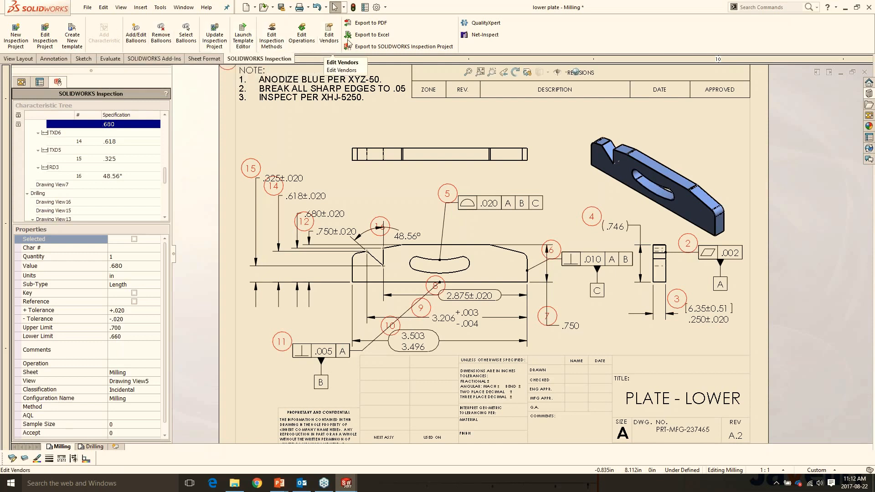
- Open the PDF export of the ballooned drawing and cancel saving it
{"action": "left_click", "coordinate": [365, 24]}
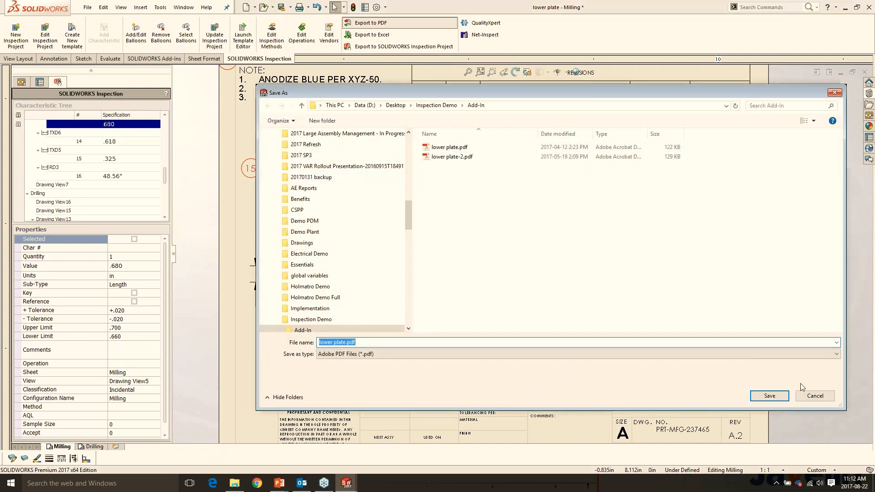
{"action": "left_click", "coordinate": [815, 396]}
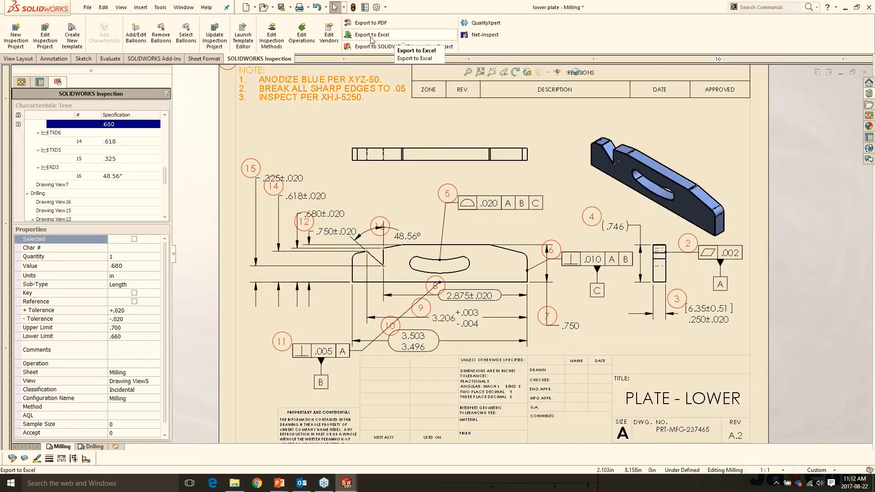
- Export the inspection characteristics to an Excel inspection sheet with the AS9102 template
{"action": "left_click", "coordinate": [371, 38]}
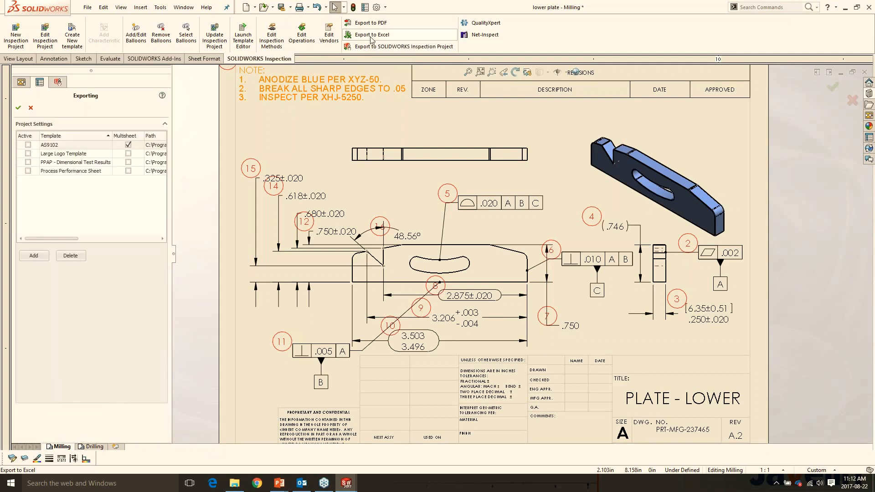
{"action": "left_click", "coordinate": [26, 144]}
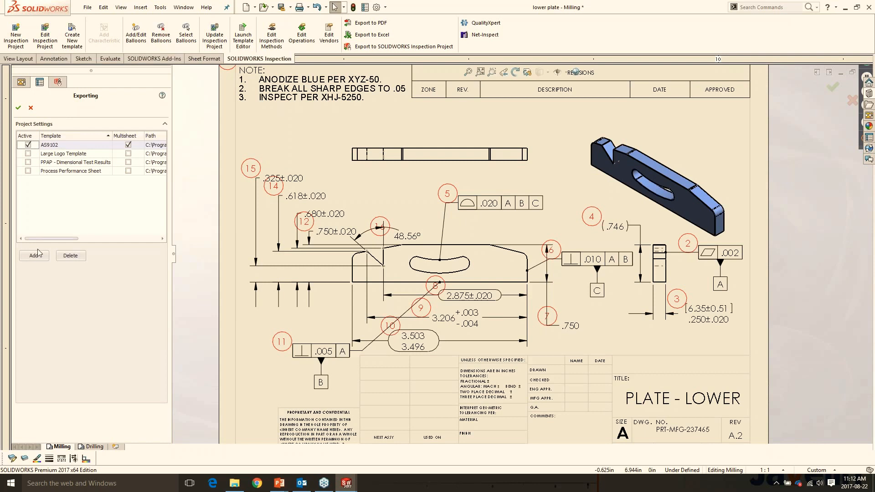
{"action": "left_click", "coordinate": [18, 107]}
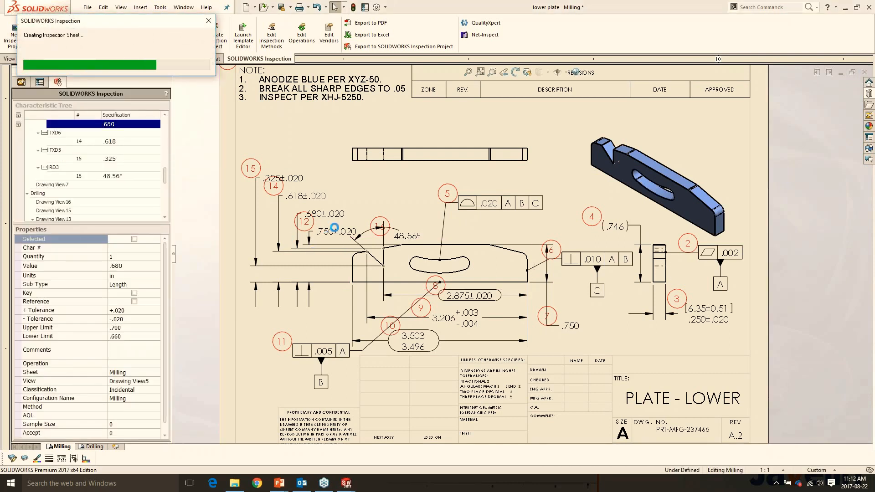
- Examine the characteristic requirements and limits on Form3 of the exported Excel report, and close the workbook without saving
{"action": "scroll", "coordinate": [299, 256], "scroll_direction": "down", "scroll_amount": 2}
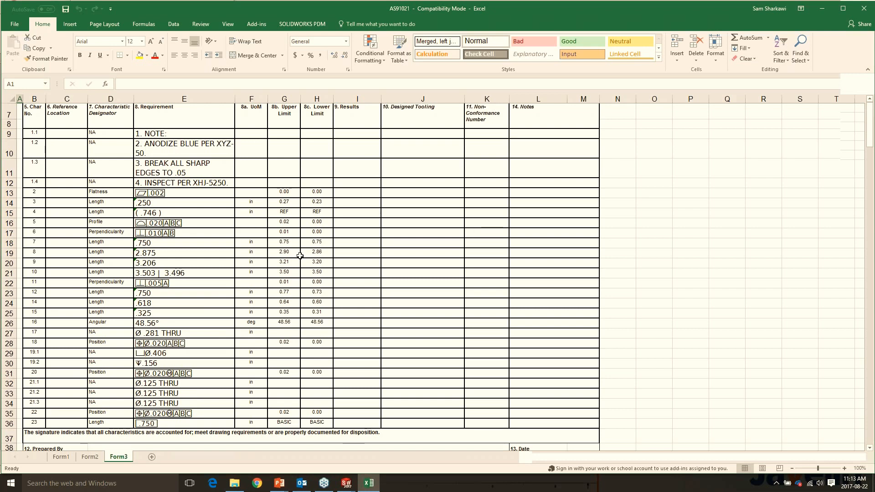
{"action": "scroll", "coordinate": [300, 256], "scroll_direction": "up", "scroll_amount": 1}
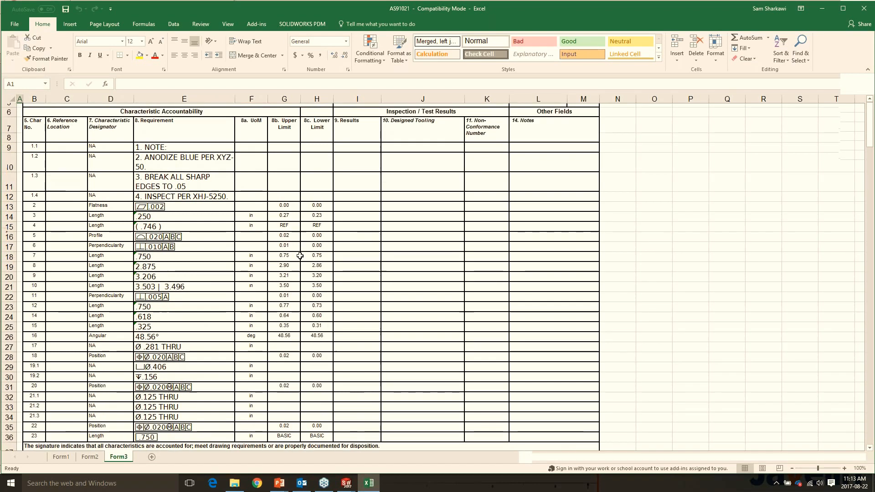
{"action": "scroll", "coordinate": [300, 255], "scroll_direction": "up", "scroll_amount": 2}
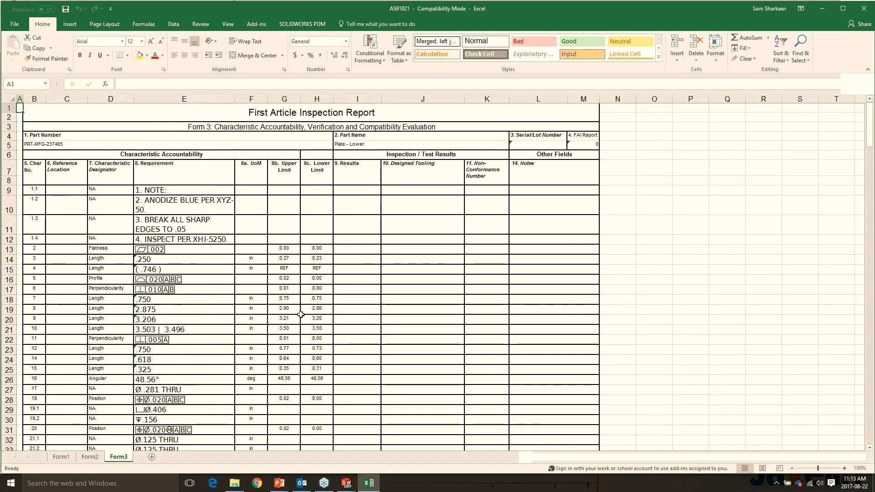
{"action": "left_click", "coordinate": [862, 10]}
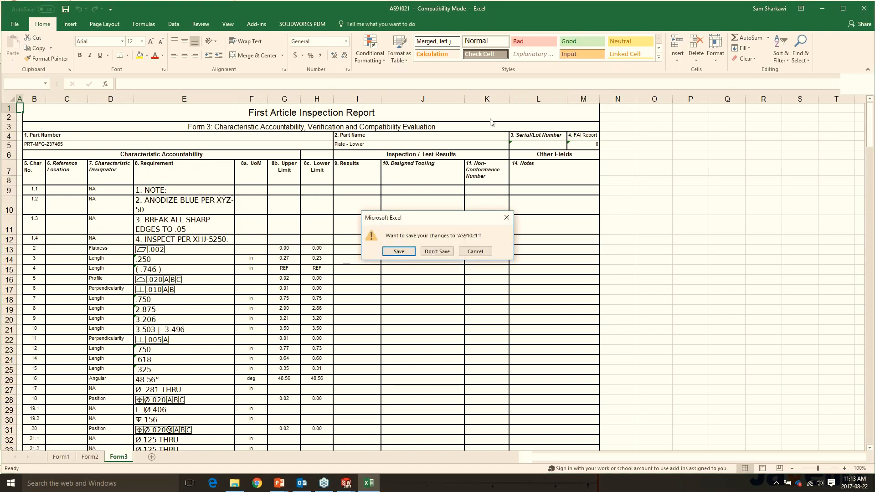
{"action": "left_click", "coordinate": [437, 251]}
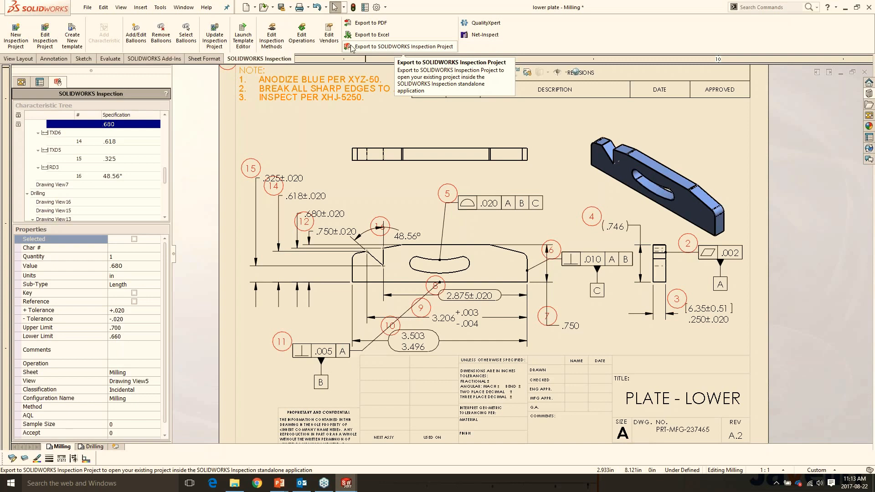
- Start a new inspection project from scratch, removing the existing one, and proceed to its general settings
{"action": "left_click", "coordinate": [15, 35]}
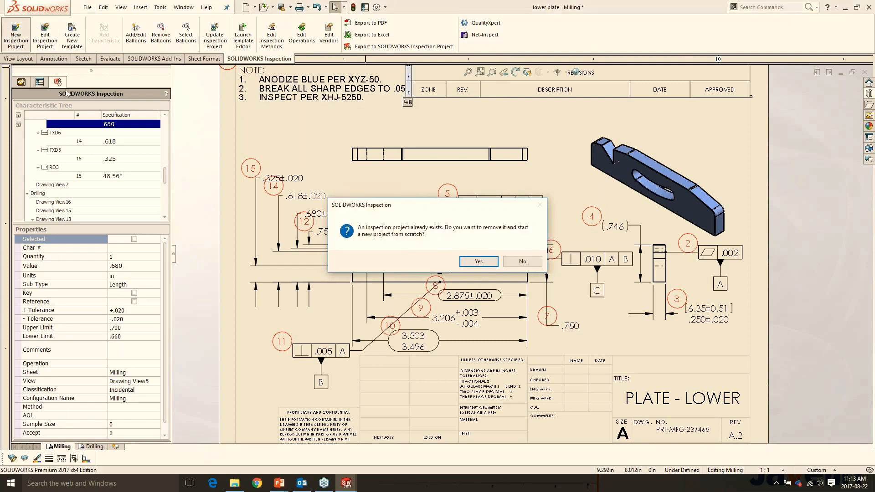
{"action": "left_click", "coordinate": [519, 261]}
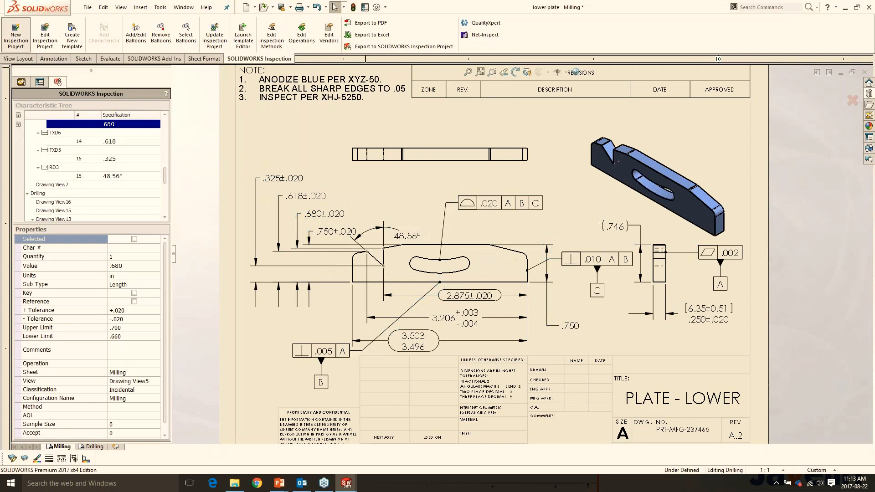
{"action": "left_click", "coordinate": [18, 108]}
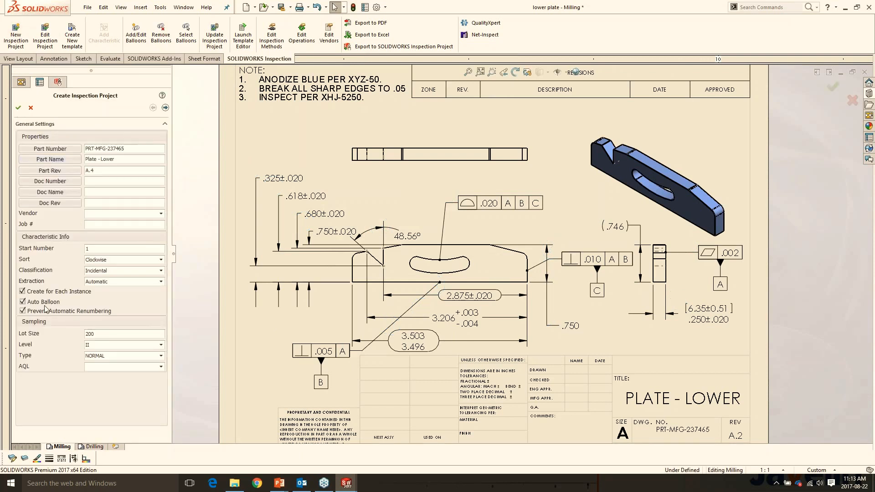
- Turn off Prevent Automatic Renumbering, set the extraction to Manual, and create the project with the remaining settings as they are
{"action": "left_click", "coordinate": [44, 313]}
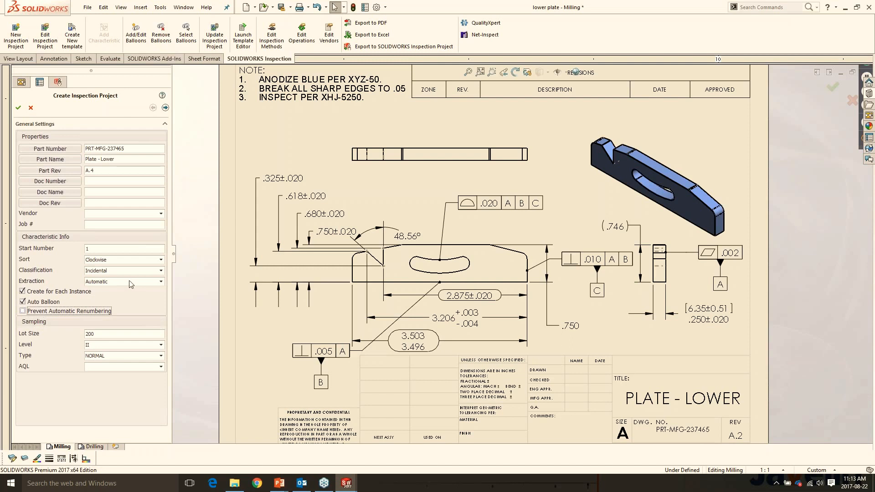
{"action": "left_click", "coordinate": [161, 282]}
{"action": "left_click", "coordinate": [124, 297]}
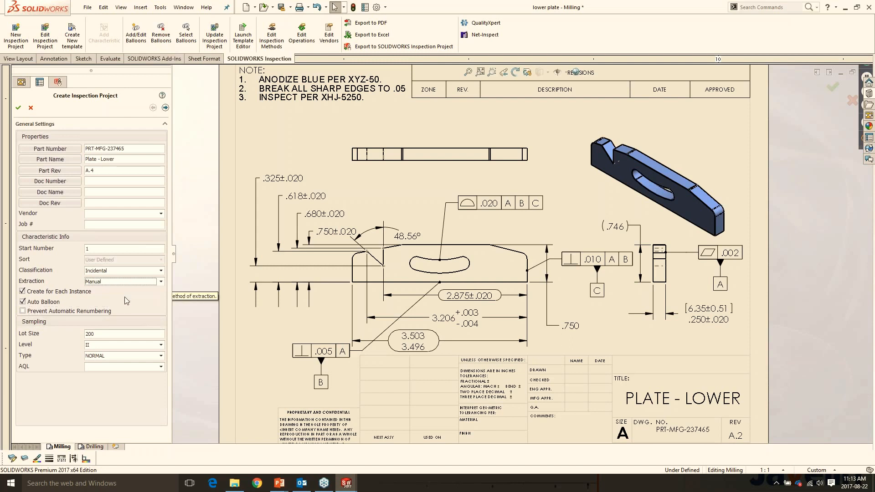
{"action": "left_click", "coordinate": [166, 108]}
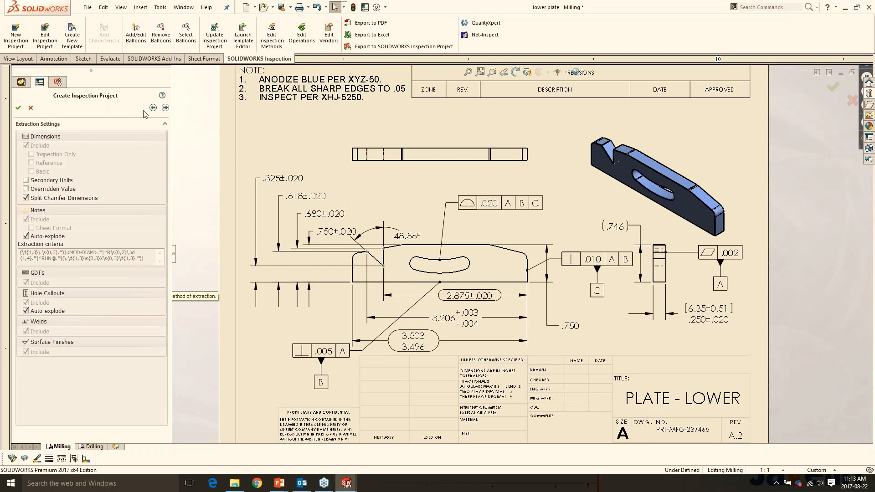
{"action": "left_click", "coordinate": [166, 107]}
{"action": "left_click", "coordinate": [18, 107]}
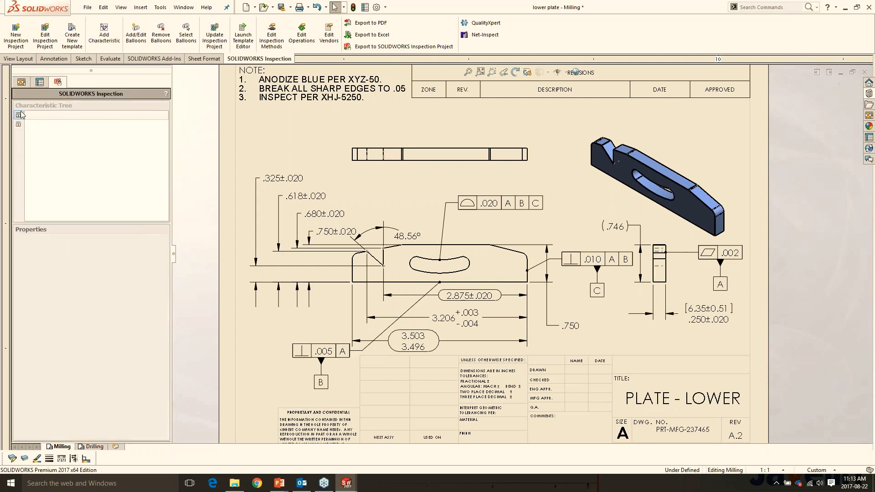
- Manually add the .325±.020, .680±.020, 3.206, overall height .750 and .250±.020 dimensions as ballooned characteristics, finish adding, and select the .325 dimension
{"action": "left_click", "coordinate": [110, 40]}
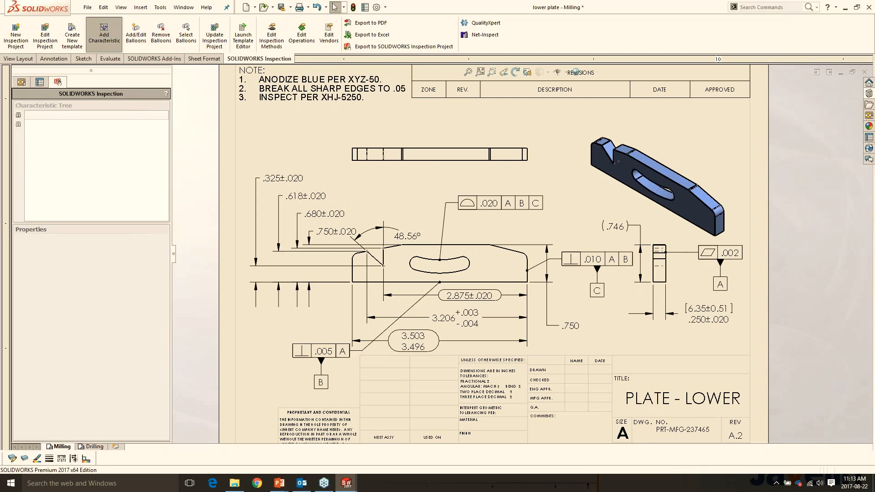
{"action": "left_click", "coordinate": [366, 230]}
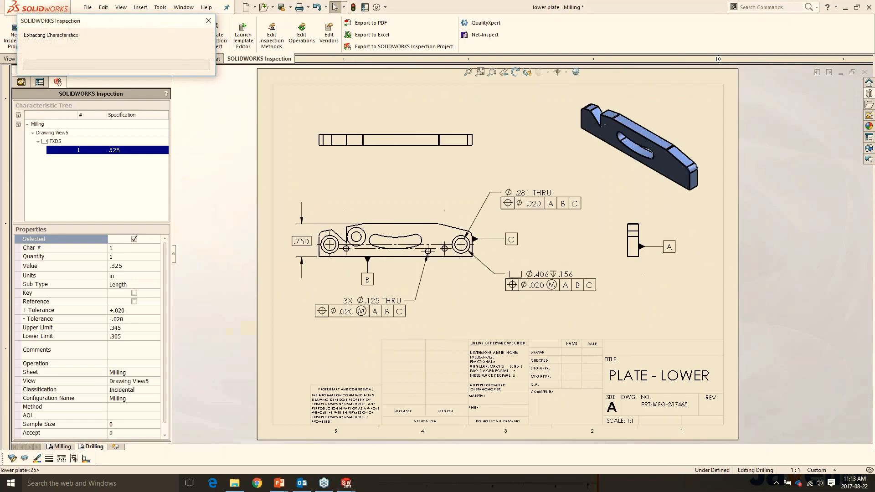
{"action": "left_click", "coordinate": [459, 313]}
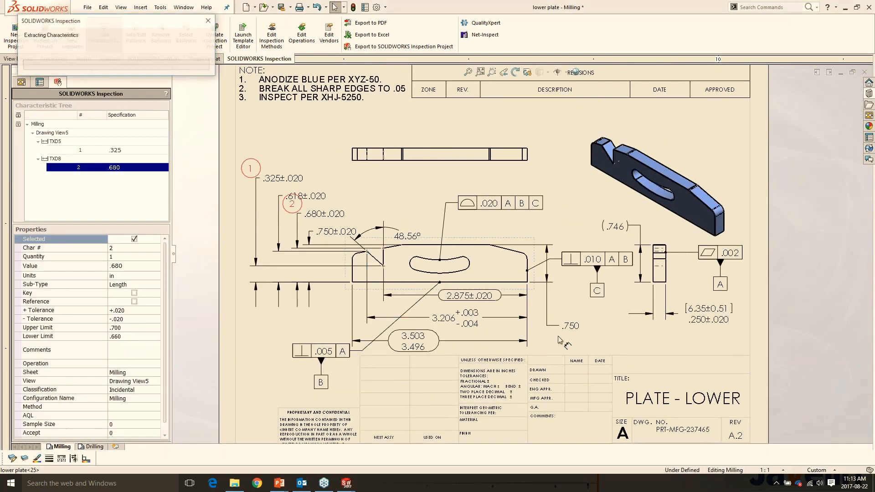
{"action": "left_click", "coordinate": [570, 322]}
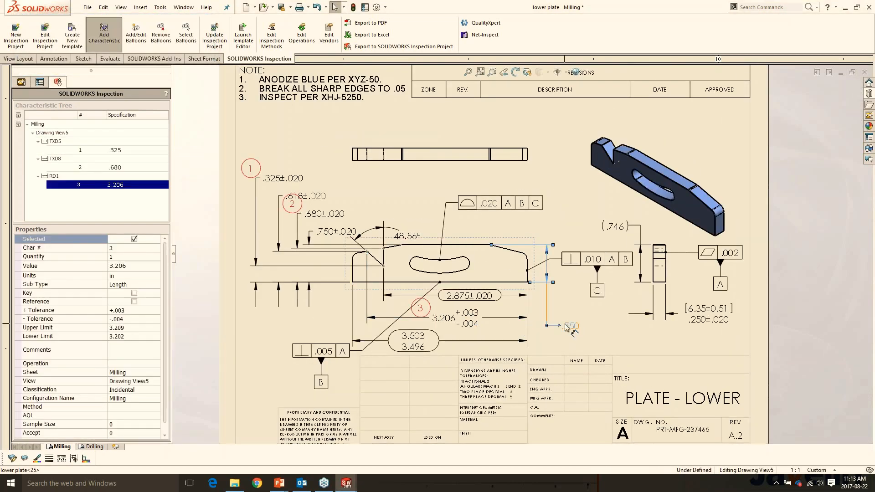
{"action": "left_click", "coordinate": [697, 310]}
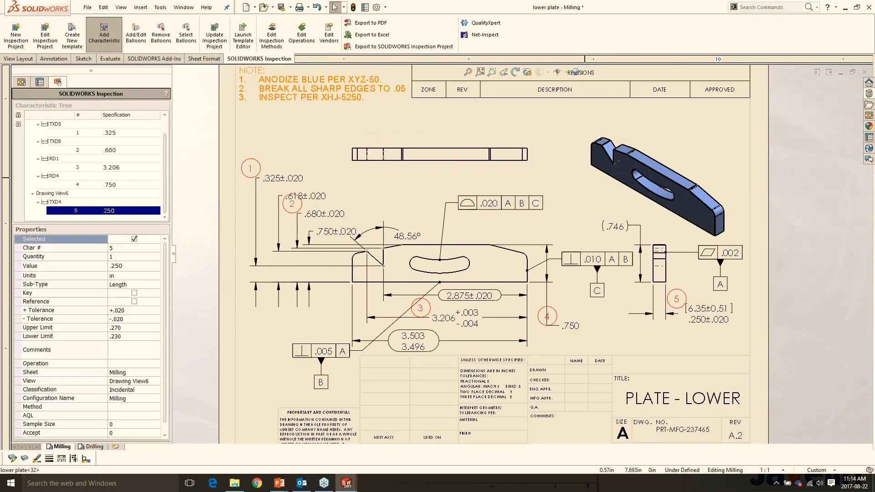
{"action": "left_click", "coordinate": [105, 35]}
{"action": "left_click", "coordinate": [280, 178]}
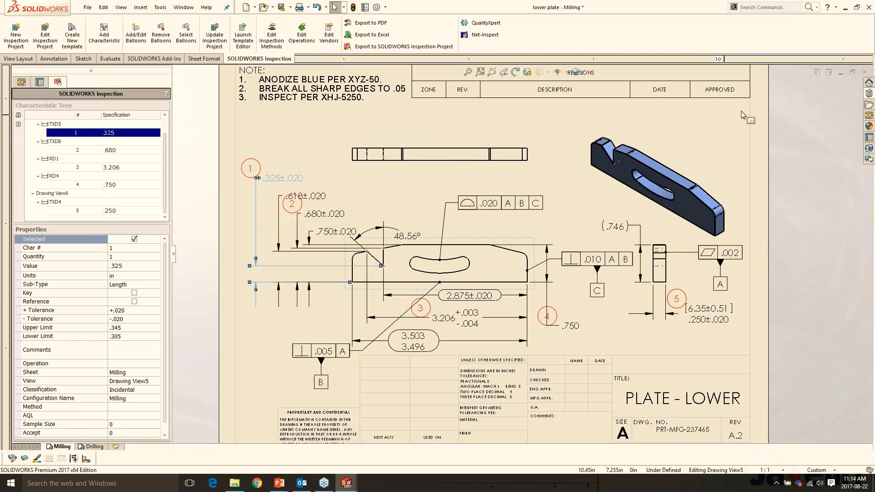
{"action": "key", "text": "alt+Tab"}
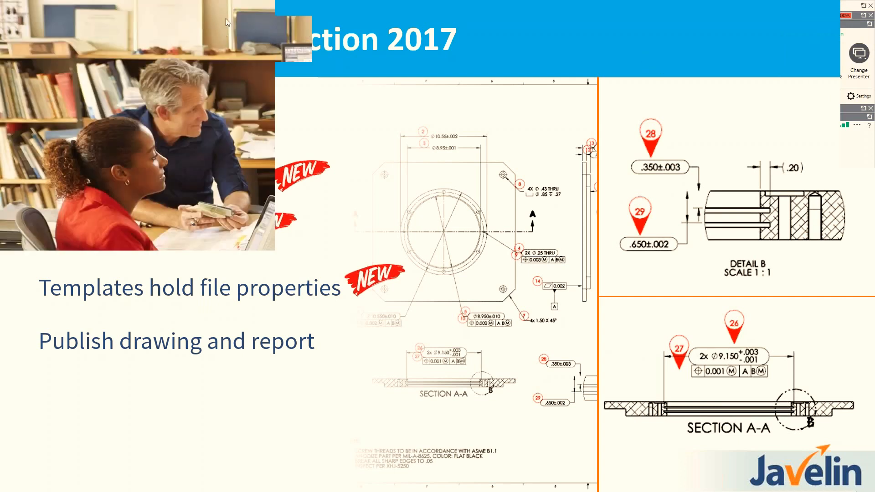
{"action": "key", "text": "alt+Tab"}
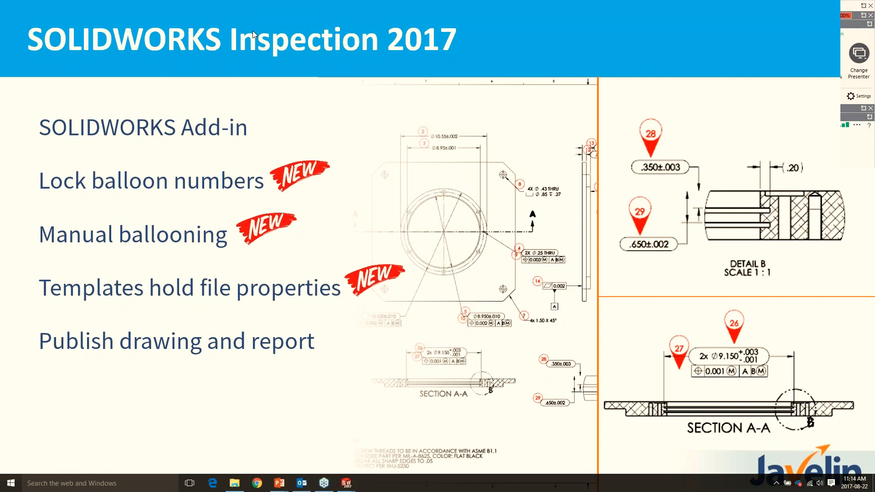
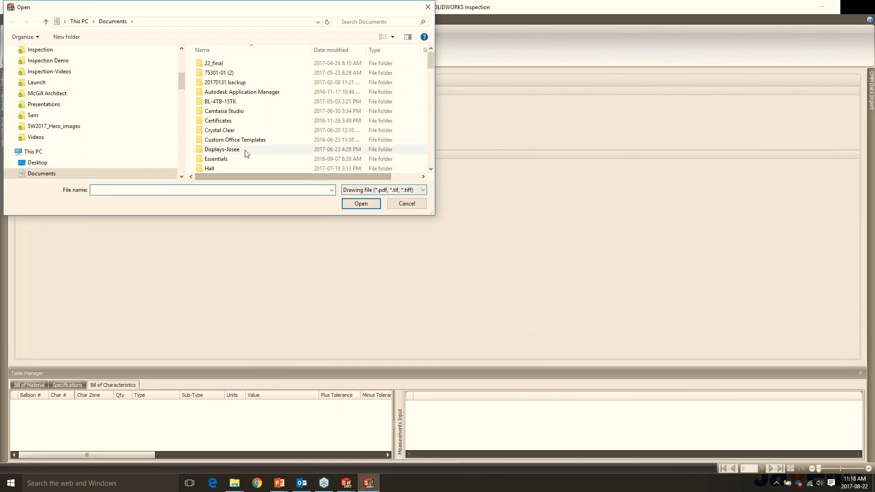
- Open LOWER PLATE - A2.PDF from the desktop's Inspection Demo\Standalone folder, and collapse the CMM Data Import pane
{"action": "scroll", "coordinate": [231, 136], "scroll_direction": "down", "scroll_amount": 2}
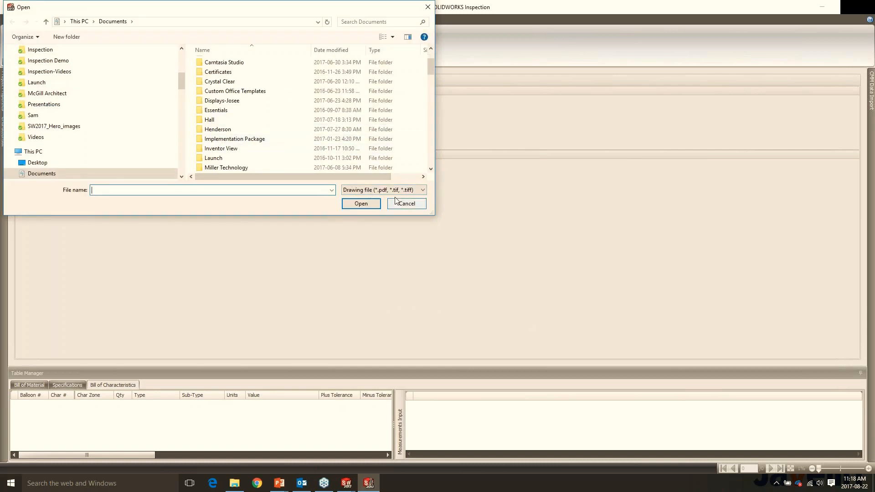
{"action": "scroll", "coordinate": [253, 137], "scroll_direction": "up", "scroll_amount": 2}
{"action": "left_click", "coordinate": [37, 162]}
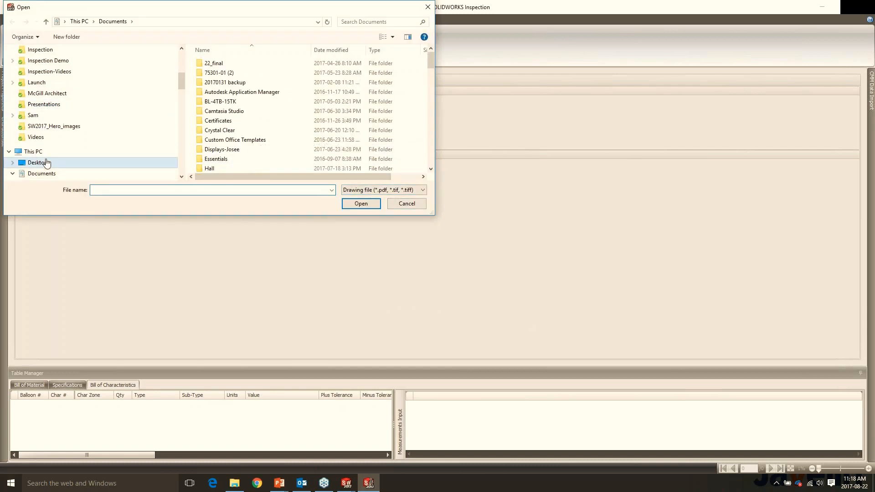
{"action": "scroll", "coordinate": [225, 136], "scroll_direction": "down", "scroll_amount": 4}
{"action": "double_click", "coordinate": [225, 152]}
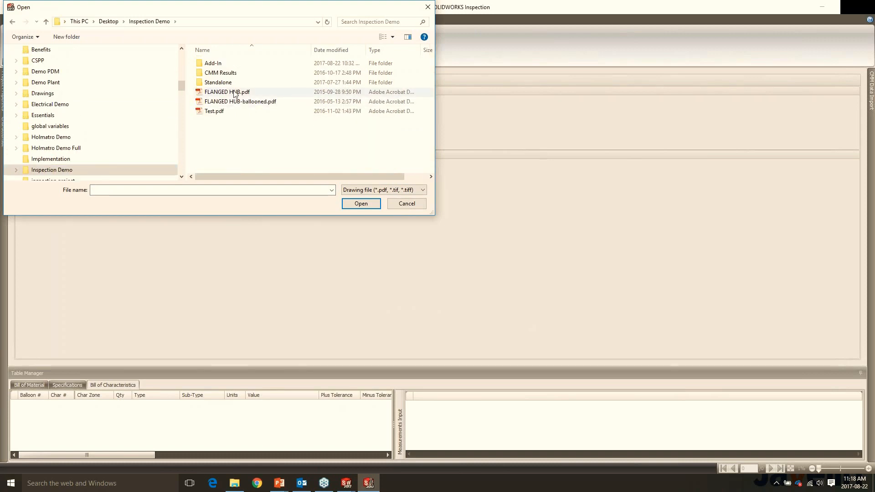
{"action": "double_click", "coordinate": [230, 82]}
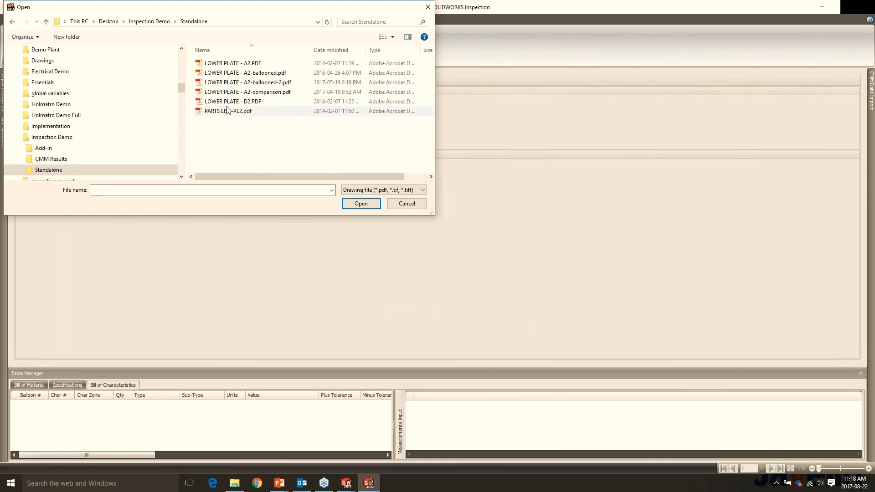
{"action": "left_click", "coordinate": [242, 65]}
{"action": "double_click", "coordinate": [242, 65]}
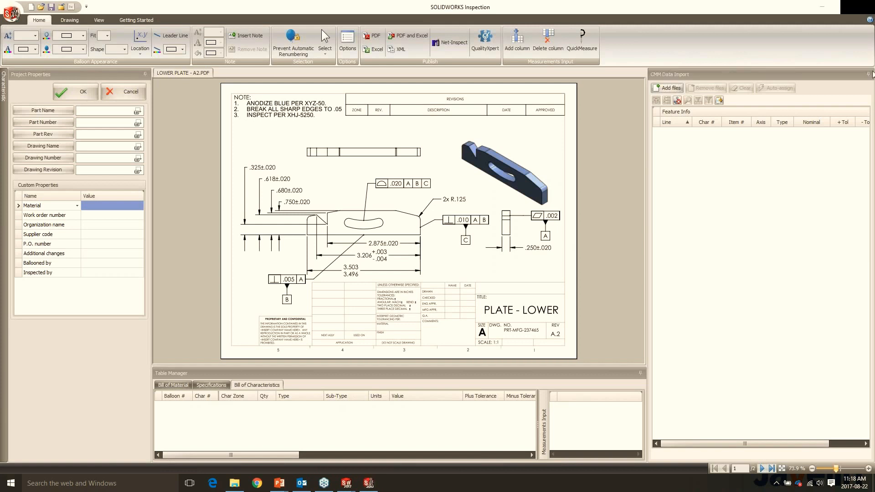
{"action": "left_click", "coordinate": [868, 73]}
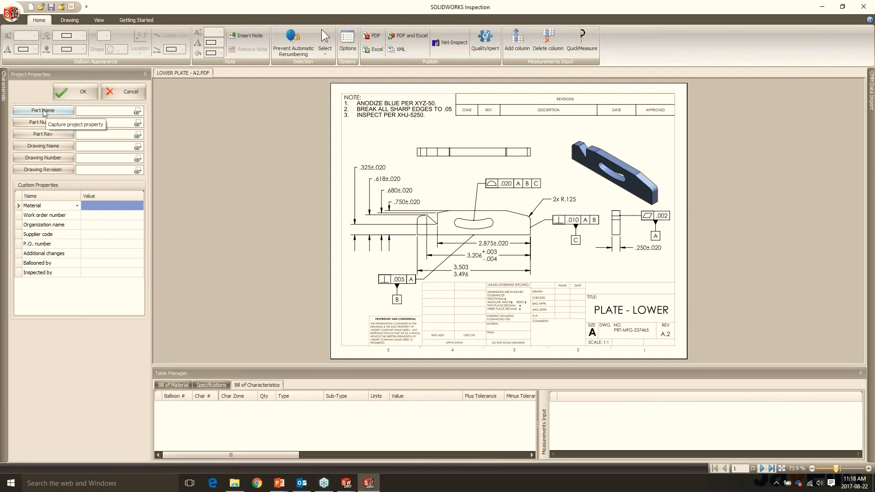
- Capture part name PLATE - LOWER, part number PRT-MFG-237465 and revision A.2 from the title block, and accept the project properties
{"action": "left_click", "coordinate": [138, 112]}
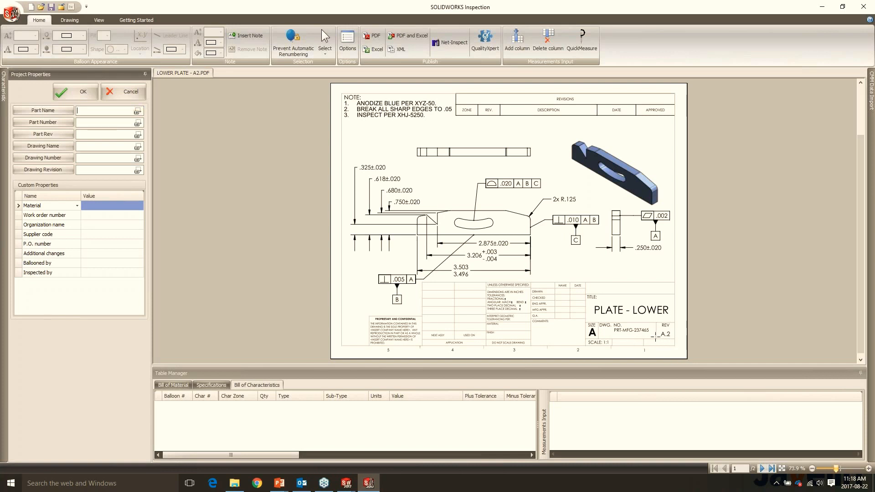
{"action": "scroll", "coordinate": [655, 337], "scroll_direction": "up", "scroll_amount": 3}
{"action": "scroll", "coordinate": [790, 296], "scroll_direction": "up", "scroll_amount": 2}
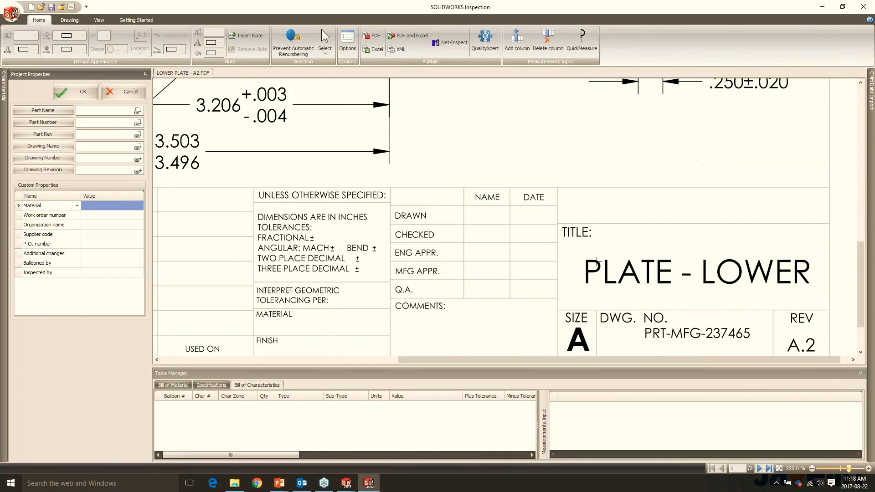
{"action": "left_click_drag", "start_coordinate": [610, 278], "coordinate": [814, 293]}
{"action": "left_click", "coordinate": [143, 124]}
{"action": "left_click_drag", "start_coordinate": [644, 327], "coordinate": [753, 340]}
{"action": "left_click_drag", "start_coordinate": [785, 331], "coordinate": [823, 355]}
{"action": "left_click", "coordinate": [79, 91]}
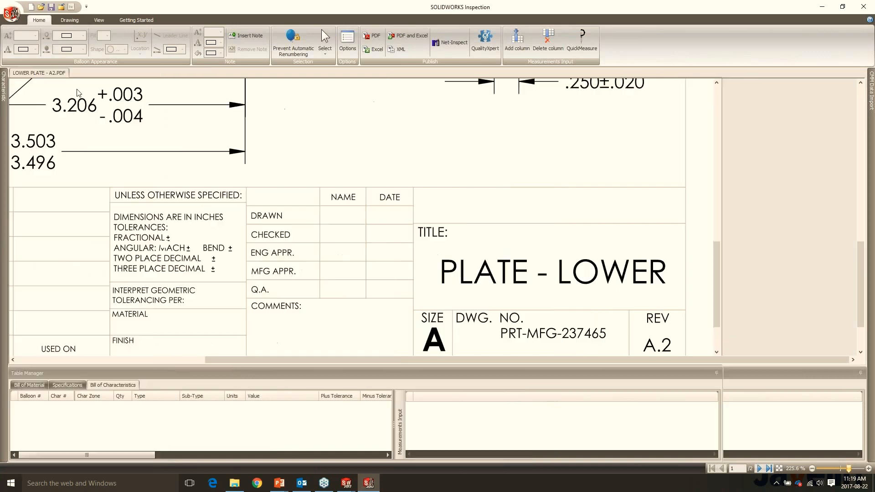
- Extract the .325±.020 height and the 2x R.125 radius from the drawing as ballooned dimension characteristics
{"action": "scroll", "coordinate": [485, 210], "scroll_direction": "down", "scroll_amount": 3}
{"action": "scroll", "coordinate": [490, 212], "scroll_direction": "down", "scroll_amount": 3}
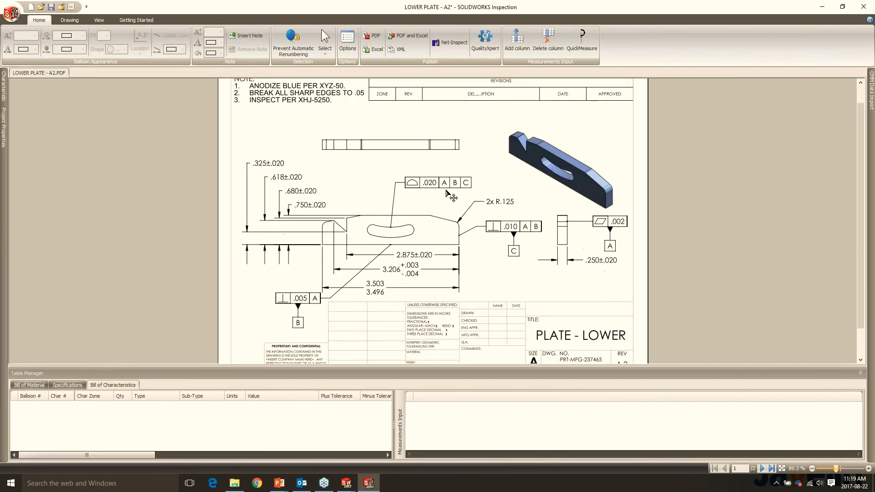
{"action": "left_click", "coordinate": [69, 20]}
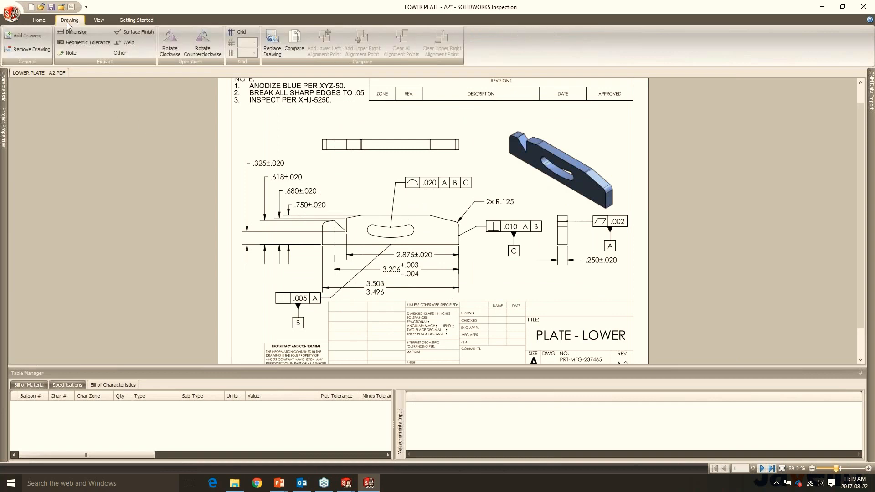
{"action": "left_click", "coordinate": [73, 32]}
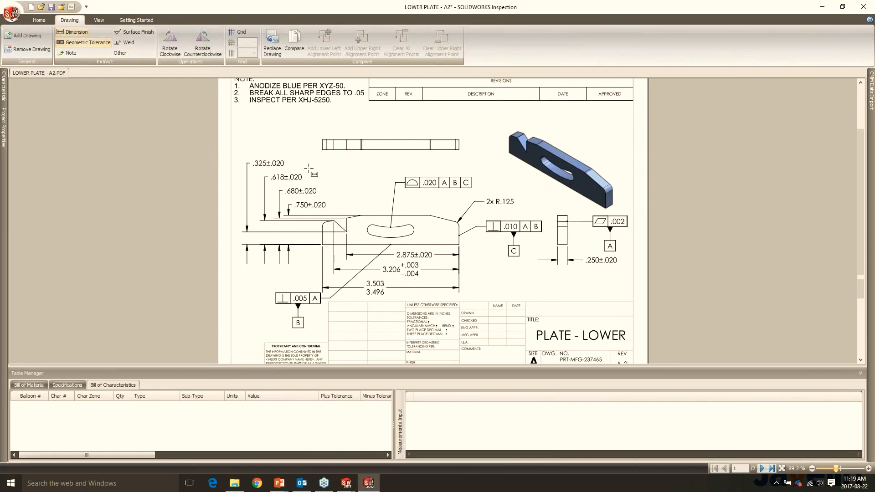
{"action": "scroll", "coordinate": [311, 167], "scroll_direction": "up", "scroll_amount": 3}
{"action": "left_click_drag", "start_coordinate": [79, 161], "coordinate": [148, 146]}
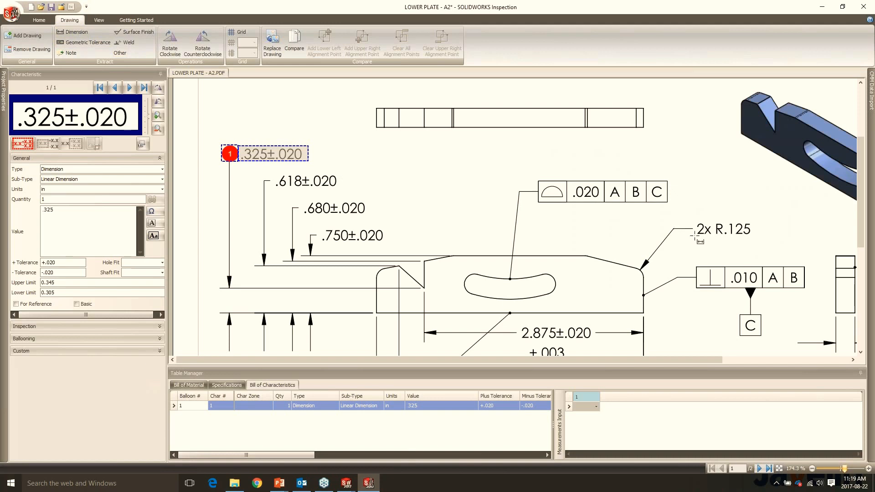
{"action": "left_click_drag", "start_coordinate": [694, 235], "coordinate": [753, 221]}
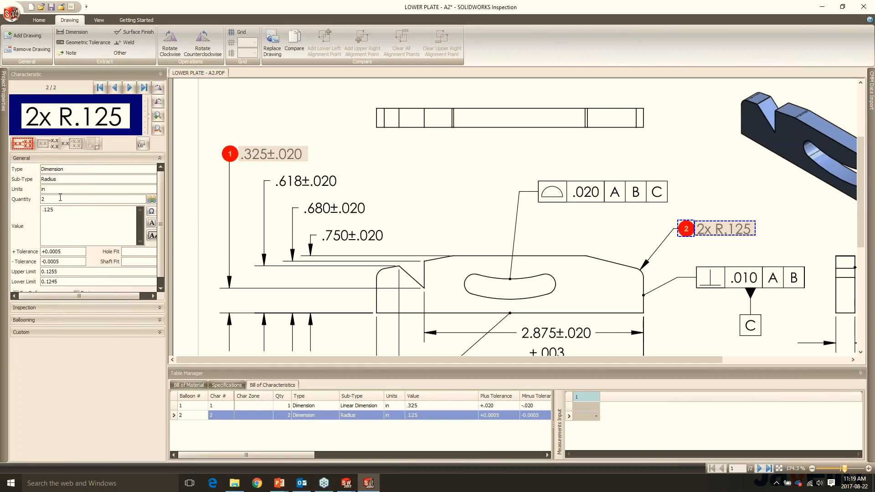
- Extract the .020 A B C profile feature control frame as a geometric tolerance characteristic, and look through its symbol choices without changing them
{"action": "left_click", "coordinate": [85, 42]}
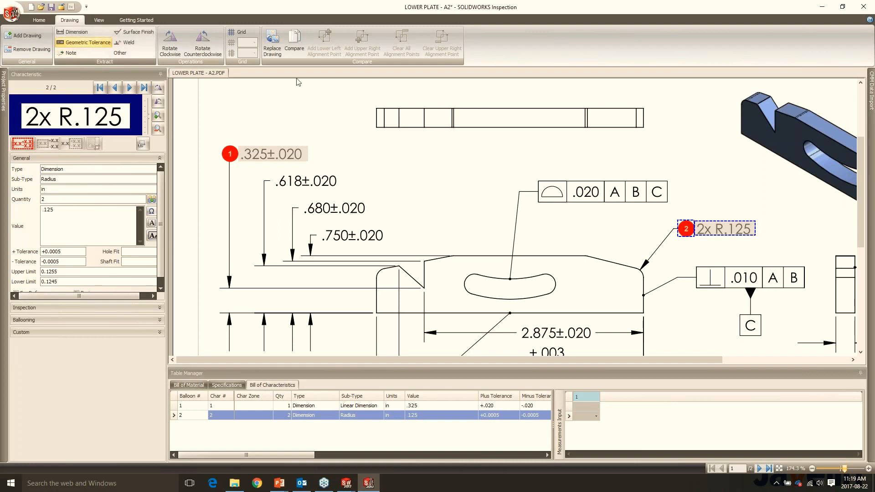
{"action": "left_click_drag", "start_coordinate": [536, 206], "coordinate": [679, 173]}
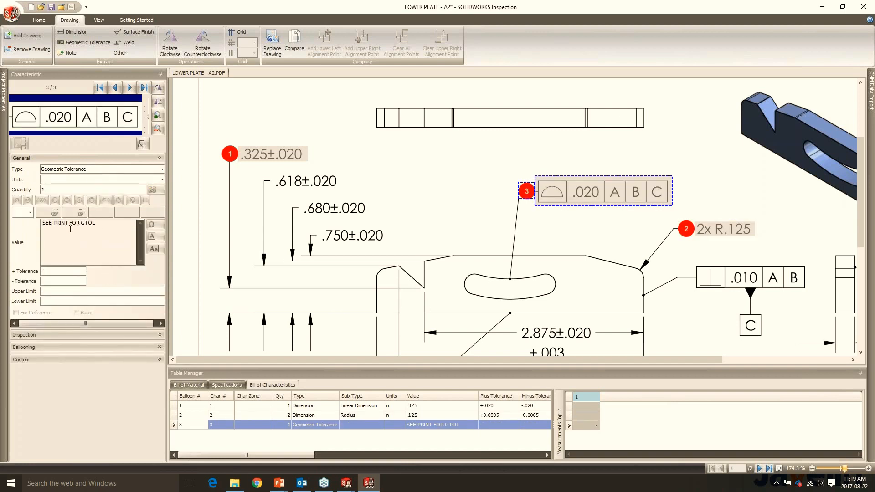
{"action": "left_click", "coordinate": [30, 213]}
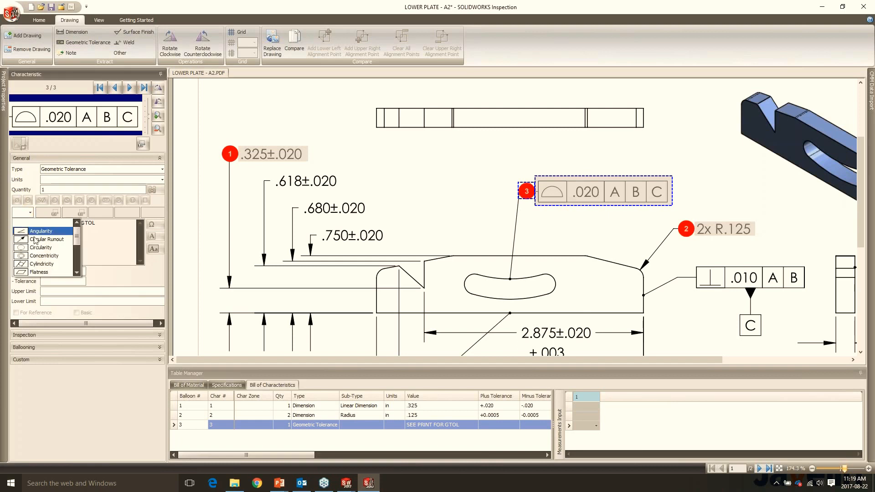
{"action": "left_click_drag", "start_coordinate": [74, 237], "coordinate": [80, 219]}
{"action": "left_click", "coordinate": [85, 230]}
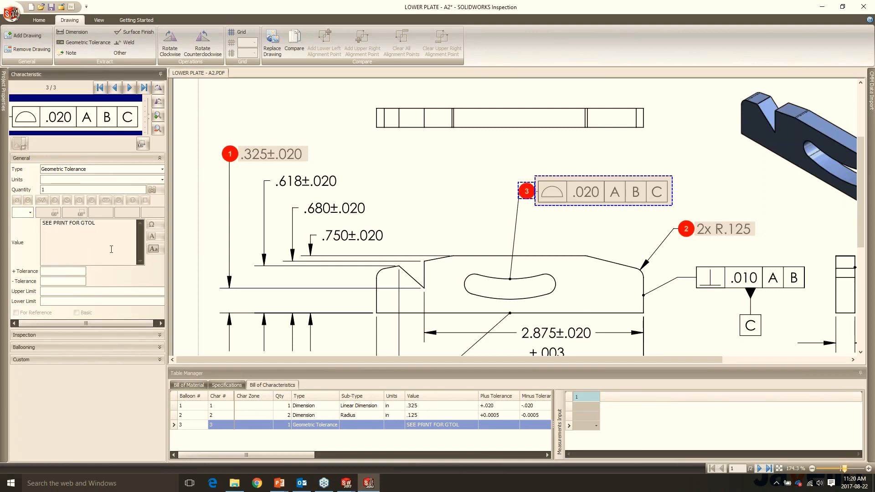
- Extract the first drawing note, ANODIZE BLUE PER XYZ-50., as a note characteristic
{"action": "scroll", "coordinate": [551, 168], "scroll_direction": "down", "scroll_amount": 3}
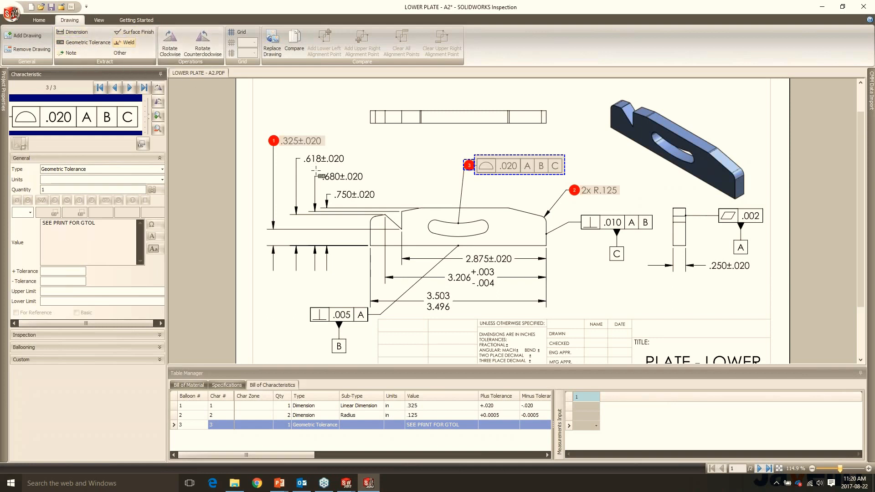
{"action": "scroll", "coordinate": [318, 172], "scroll_direction": "down", "scroll_amount": 3}
{"action": "scroll", "coordinate": [318, 170], "scroll_direction": "up", "scroll_amount": 6}
{"action": "left_click", "coordinate": [69, 52]}
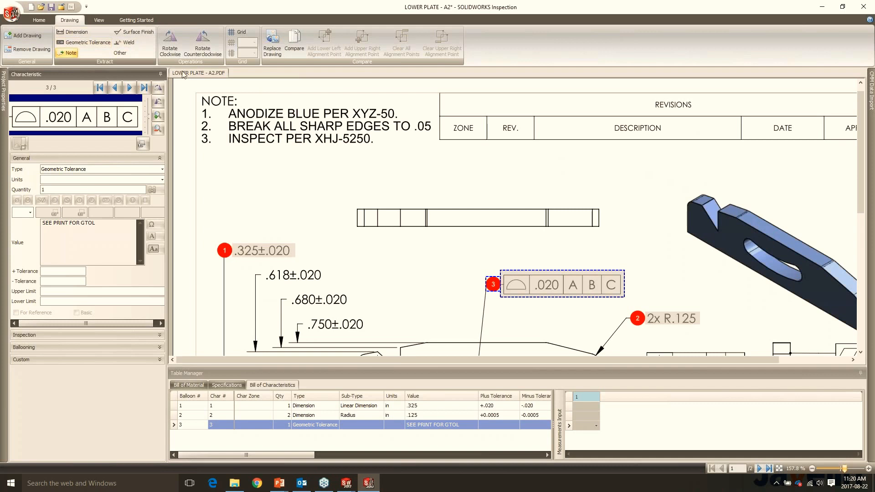
{"action": "left_click_drag", "start_coordinate": [229, 118], "coordinate": [399, 108]}
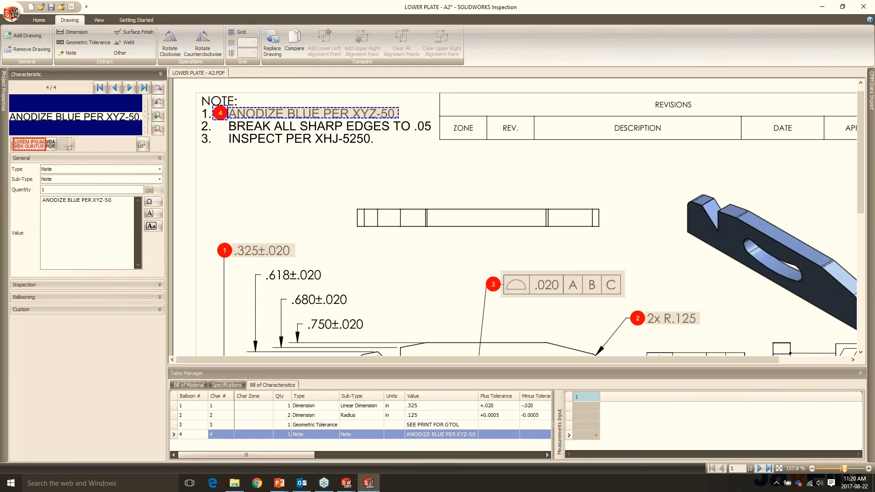
{"action": "scroll", "coordinate": [513, 221], "scroll_direction": "down", "scroll_amount": 5}
{"action": "scroll", "coordinate": [513, 221], "scroll_direction": "up", "scroll_amount": 2}
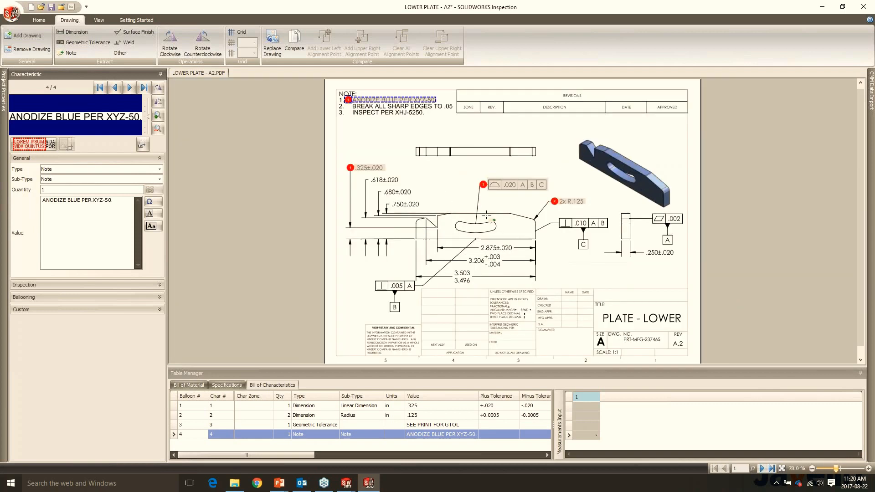
{"action": "left_click", "coordinate": [101, 20]}
{"action": "left_click", "coordinate": [137, 20]}
{"action": "left_click", "coordinate": [64, 20]}
{"action": "left_click", "coordinate": [40, 20]}
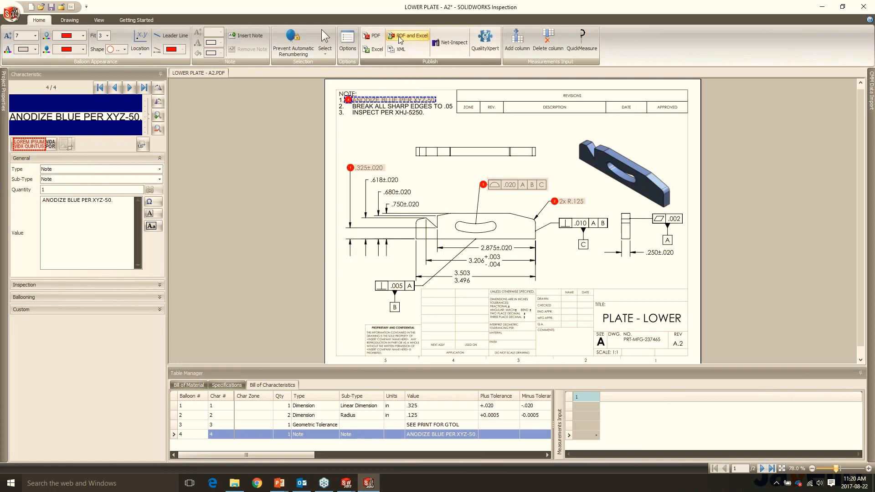
- Compare the LOWER PLATE - A2 drawing with LOWER PLATE - D2.PDF and examine the differences around the front view's dimensions
{"action": "left_click", "coordinate": [69, 20]}
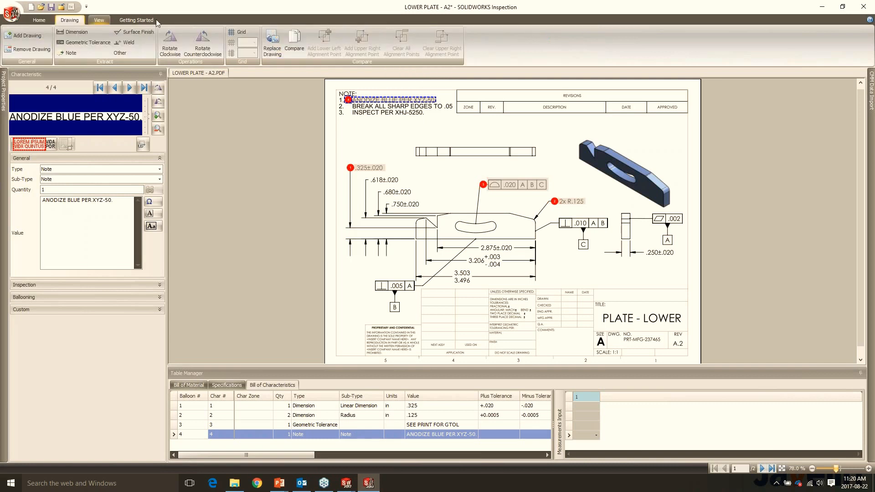
{"action": "left_click", "coordinate": [294, 43]}
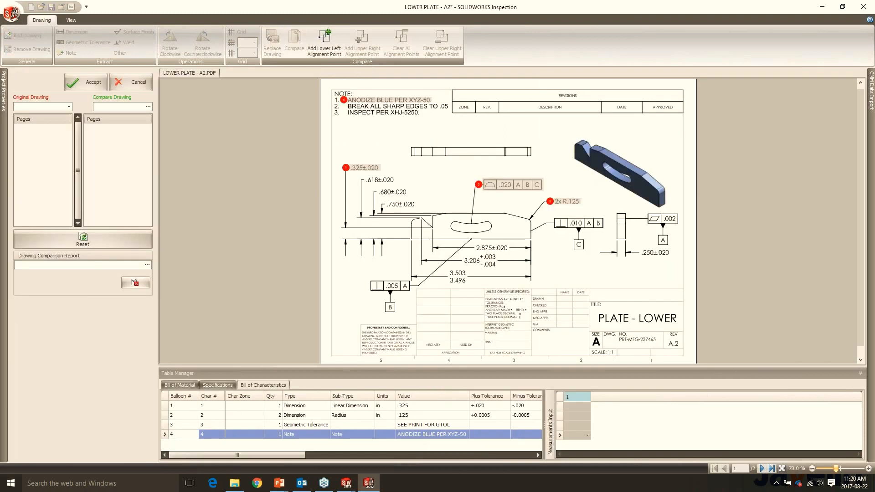
{"action": "double_click", "coordinate": [233, 101]}
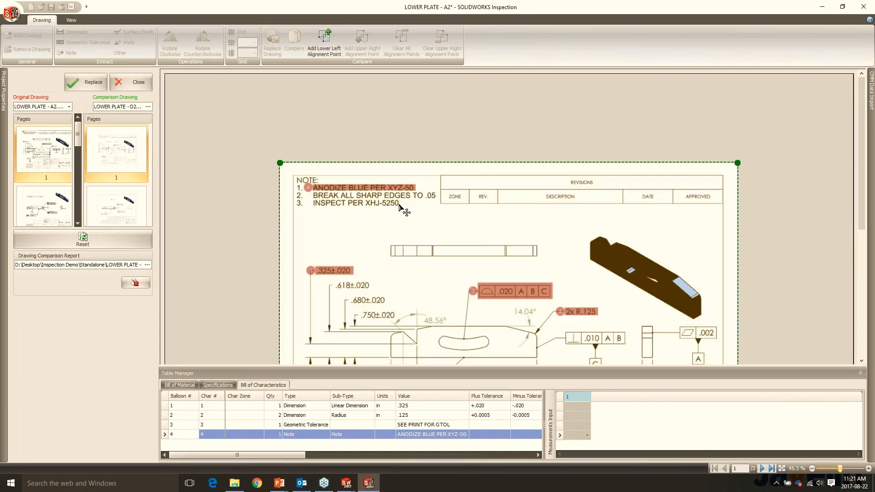
{"action": "scroll", "coordinate": [436, 254], "scroll_direction": "down", "scroll_amount": 6}
{"action": "scroll", "coordinate": [497, 243], "scroll_direction": "up", "scroll_amount": 2}
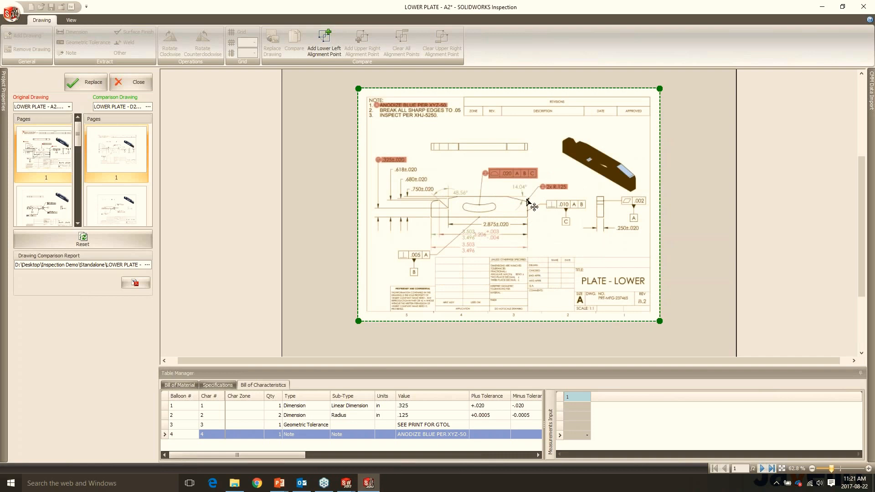
{"action": "scroll", "coordinate": [530, 203], "scroll_direction": "up", "scroll_amount": 2}
{"action": "scroll", "coordinate": [529, 173], "scroll_direction": "up", "scroll_amount": 2}
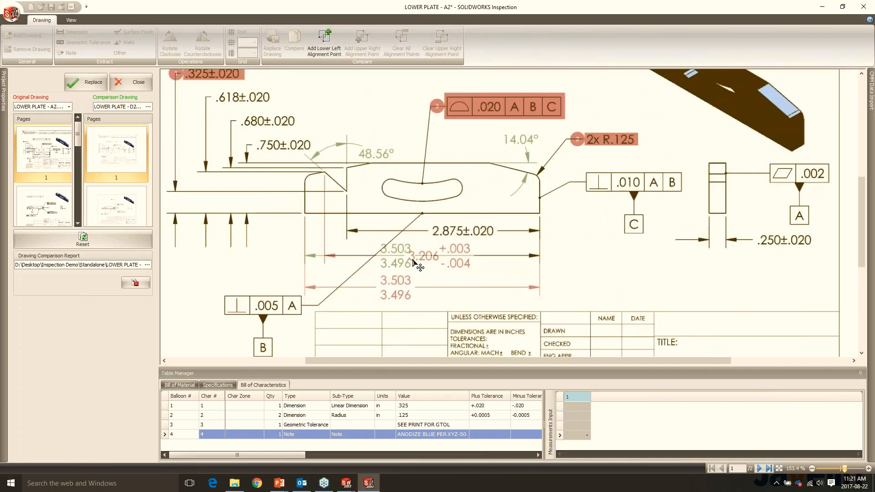
{"action": "scroll", "coordinate": [424, 276], "scroll_direction": "down", "scroll_amount": 2}
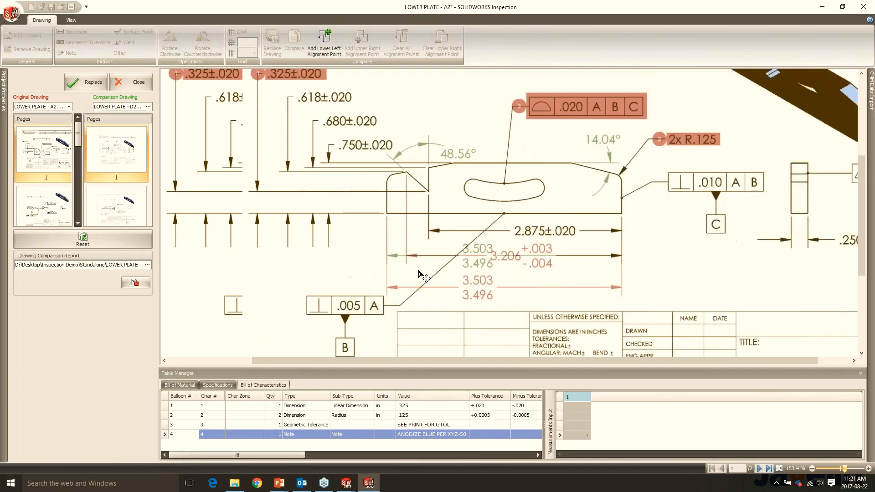
- Replace the original drawing with the compared LOWER PLATE - D2 revision, and check the balloons and dimensions on it
{"action": "left_click", "coordinate": [85, 82]}
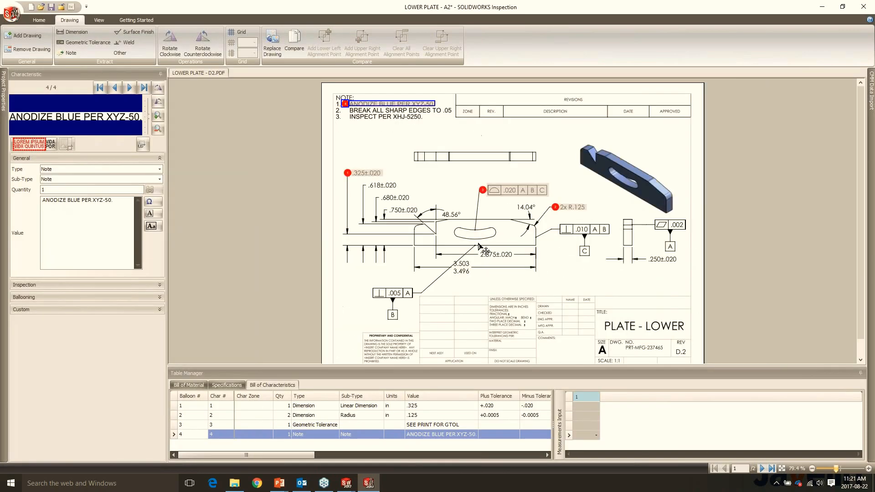
{"action": "scroll", "coordinate": [549, 169], "scroll_direction": "up", "scroll_amount": 4}
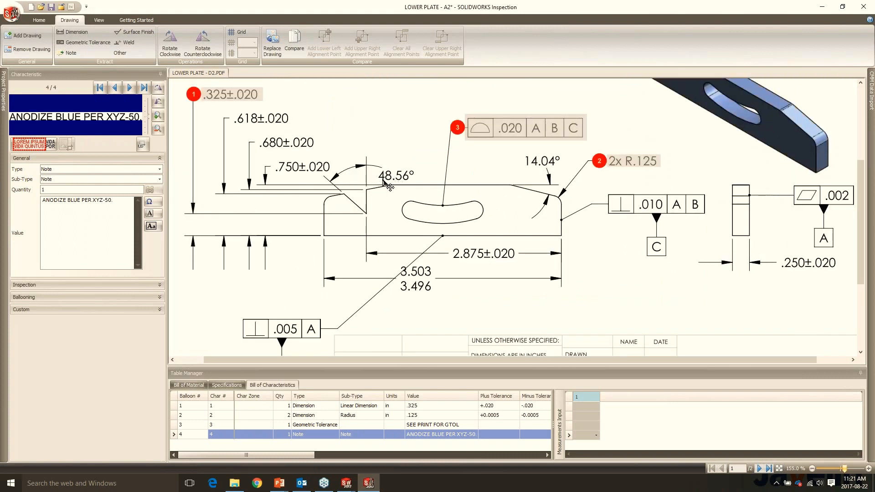
{"action": "scroll", "coordinate": [384, 184], "scroll_direction": "down", "scroll_amount": 4}
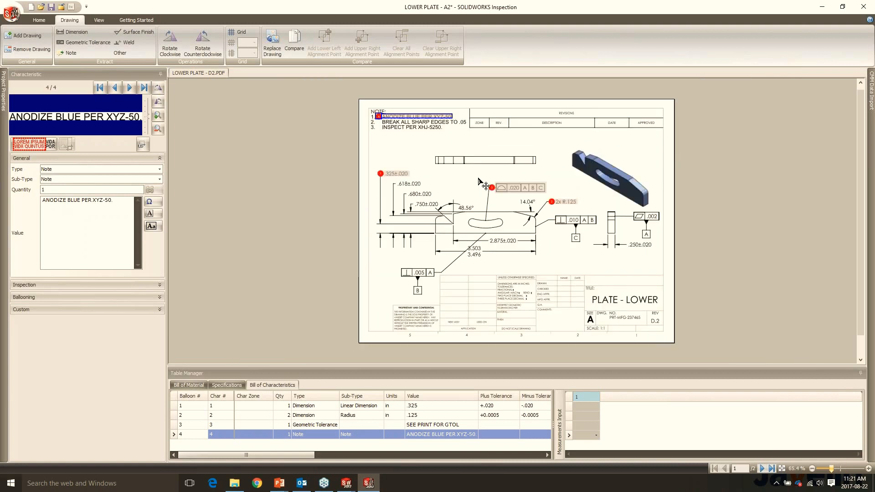
{"action": "scroll", "coordinate": [479, 181], "scroll_direction": "up", "scroll_amount": 1}
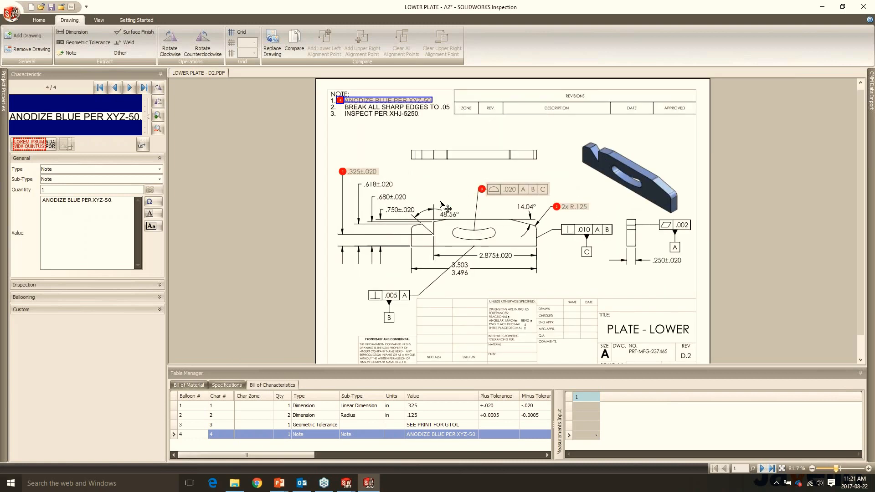
- Switch to the presentation to view the slide on importing measured values from a digital caliper, and return to SOLIDWORKS Inspection
{"action": "key", "text": "alt+Tab"}
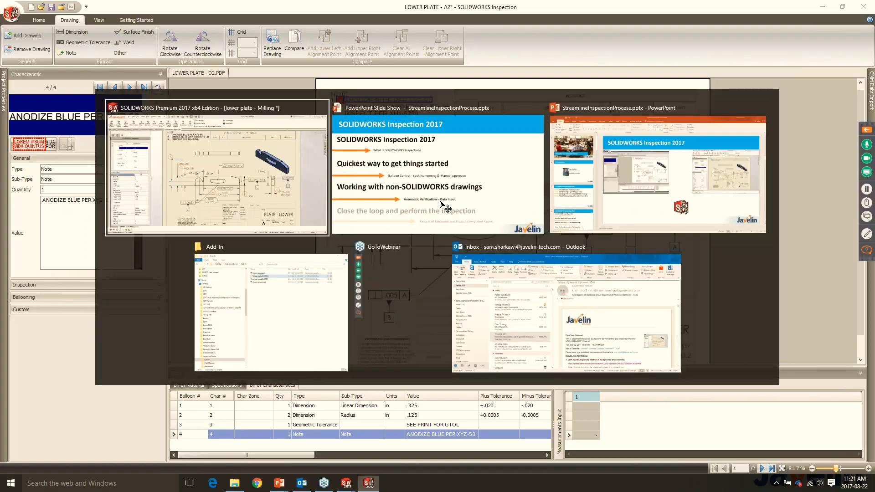
{"action": "left_click", "coordinate": [729, 193]}
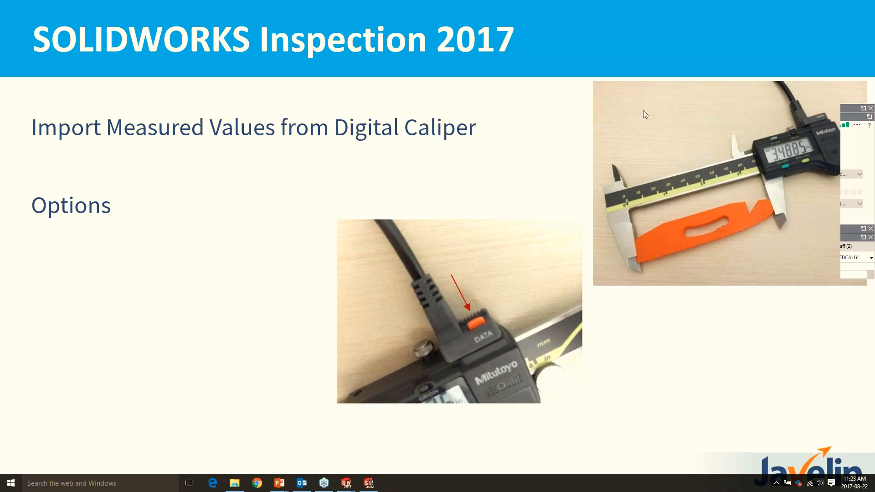
{"action": "key", "text": "alt+Tab"}
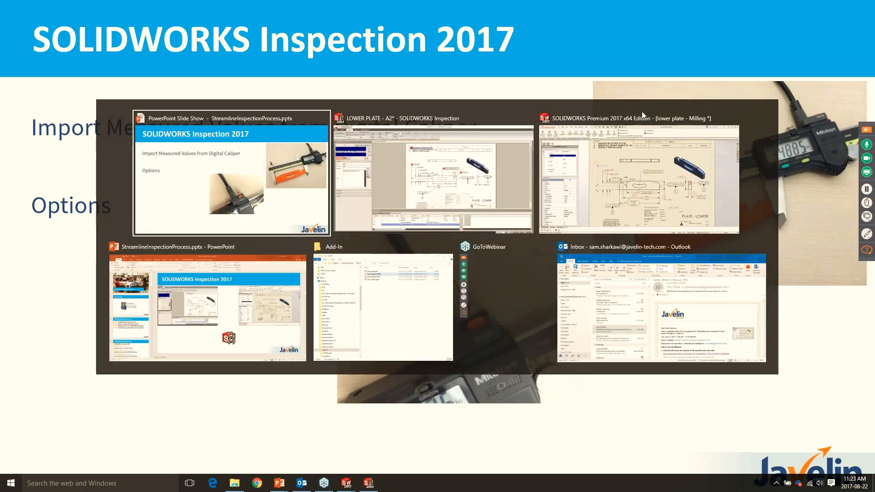
{"action": "left_click", "coordinate": [454, 200]}
- Record .135 as the first measured value for the 2x R.125 radius characteristic
{"action": "left_click", "coordinate": [584, 425]}
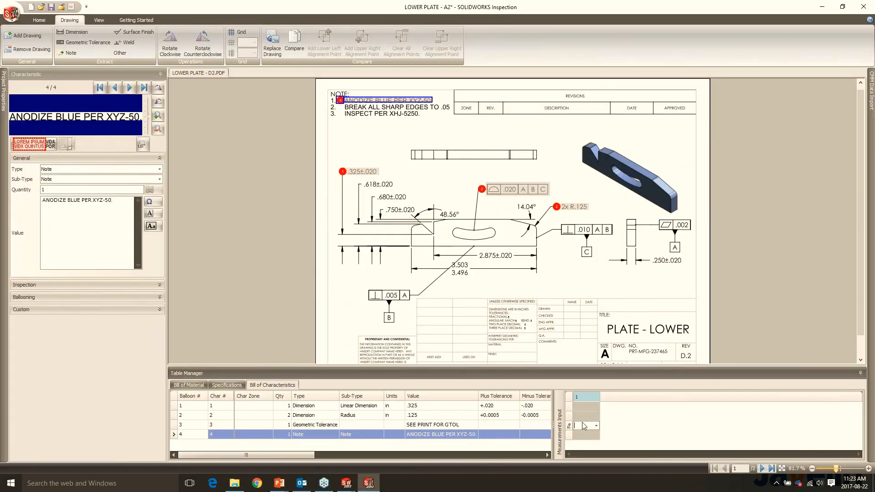
{"action": "left_click", "coordinate": [176, 424]}
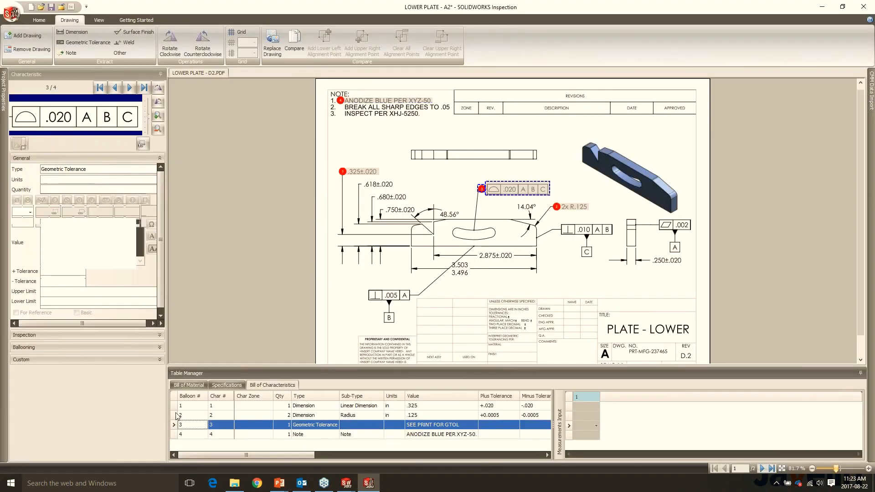
{"action": "left_click", "coordinate": [177, 415]}
{"action": "key", "text": "super+Tab"}
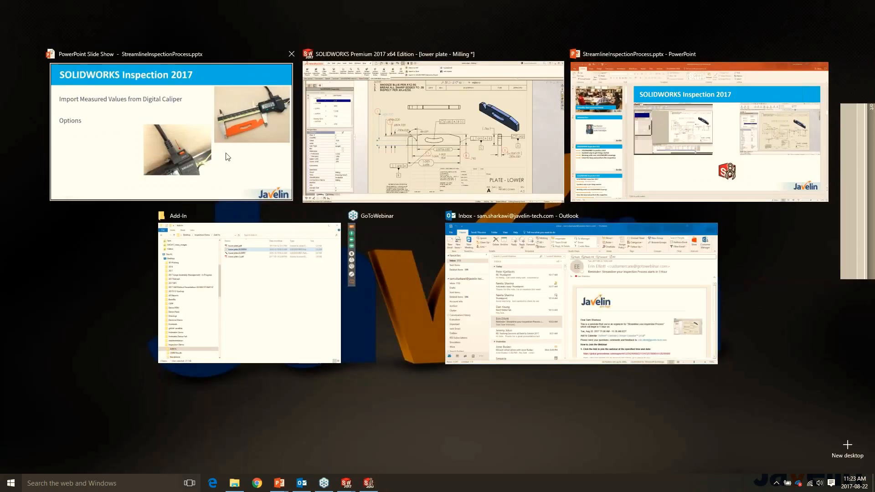
{"action": "left_click", "coordinate": [224, 156]}
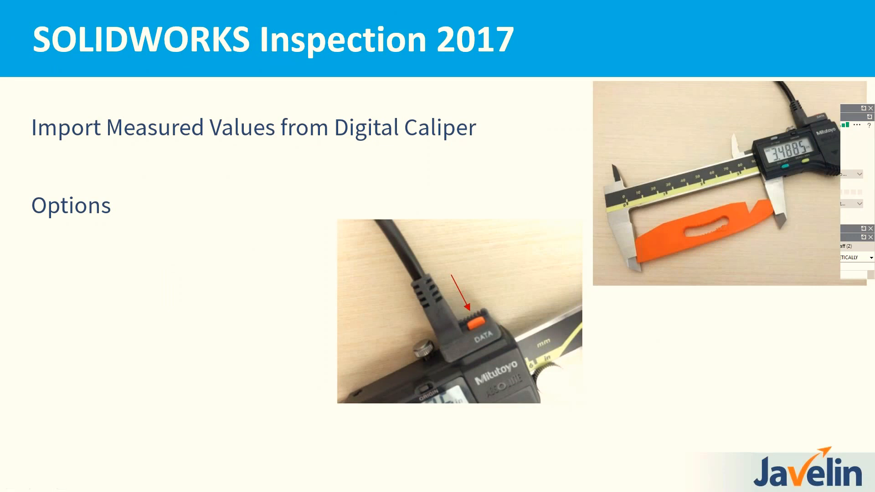
{"action": "key", "text": "alt+Tab"}
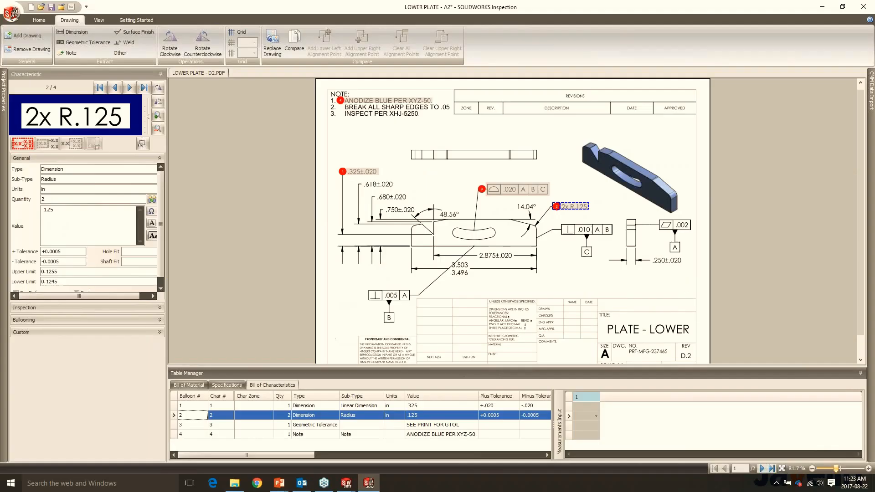
{"action": "left_click", "coordinate": [585, 416]}
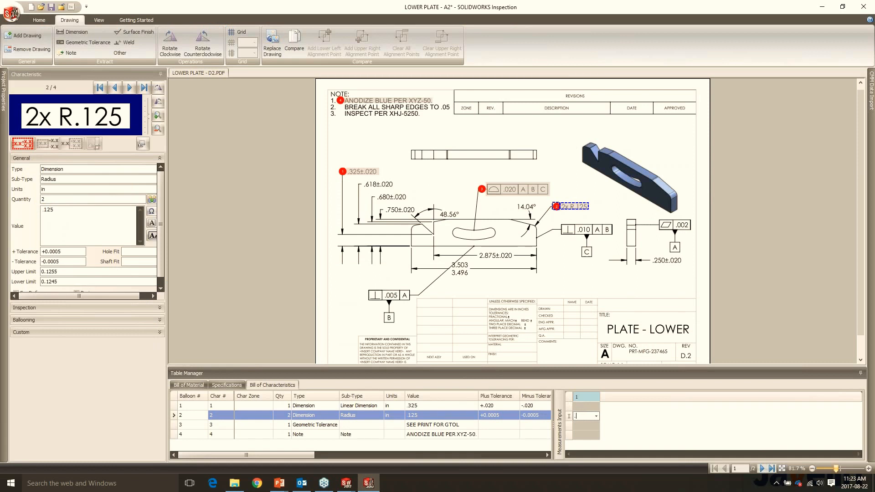
{"action": "type", "text": ".135"}
{"action": "key", "text": "Return"}
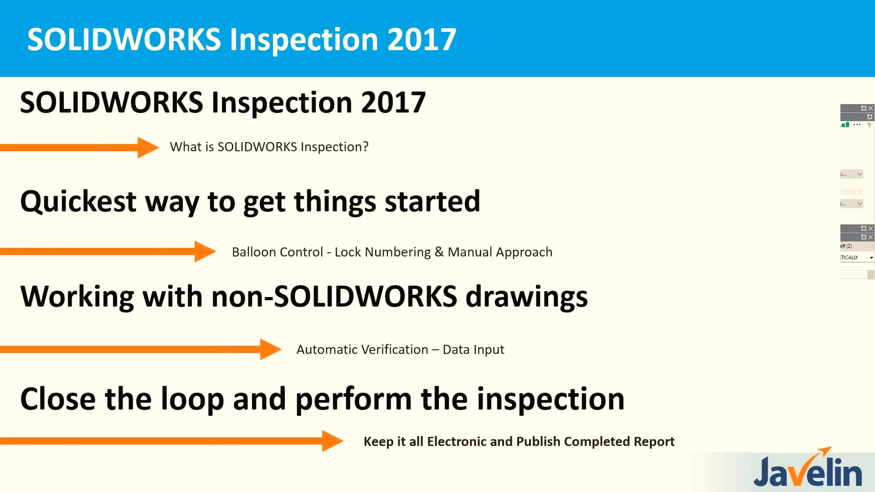
- Review the general application options for the Measurements Input and CMM Data Import add-in, and leave them without changes
{"action": "key", "text": "alt+Tab"}
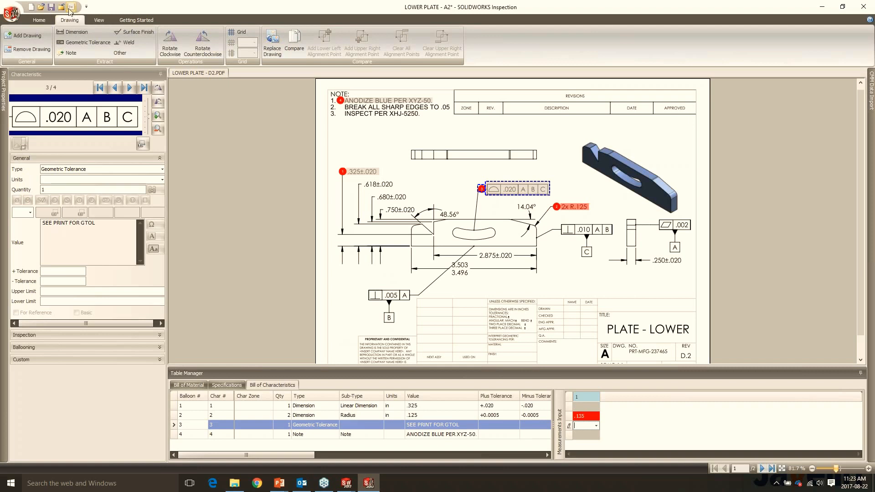
{"action": "left_click", "coordinate": [11, 13]}
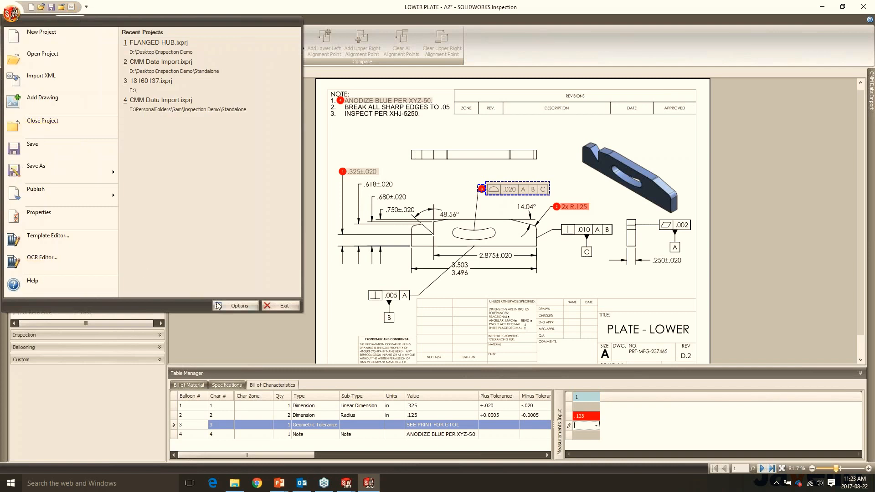
{"action": "left_click", "coordinate": [385, 203]}
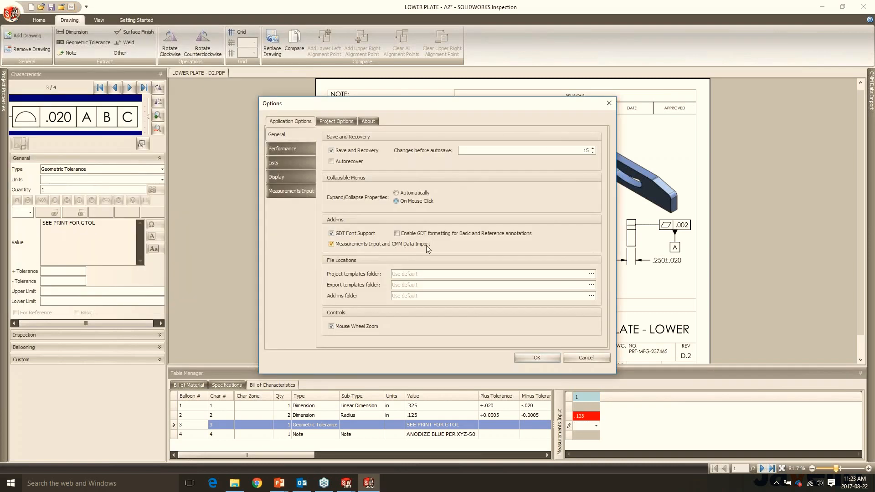
{"action": "left_click", "coordinate": [587, 359]}
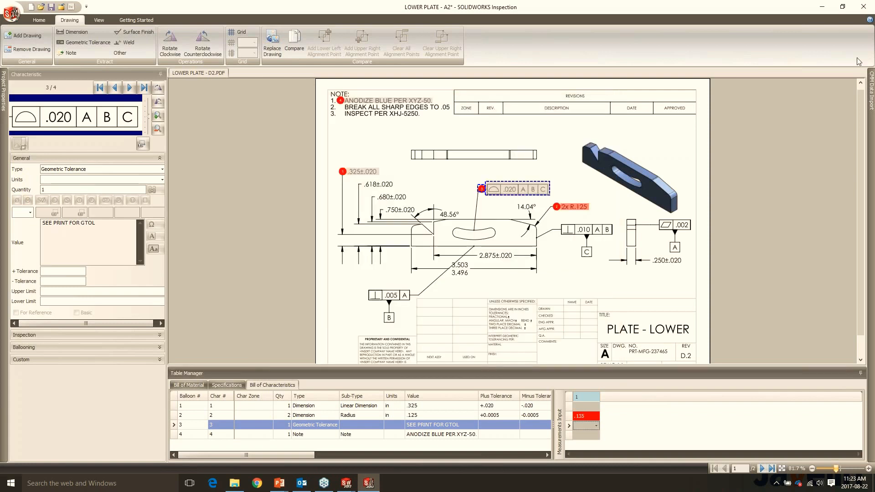
- Open the CMM Data Import.ixprj project from the Standalone folder without saving the lower plate project
{"action": "left_click", "coordinate": [12, 13]}
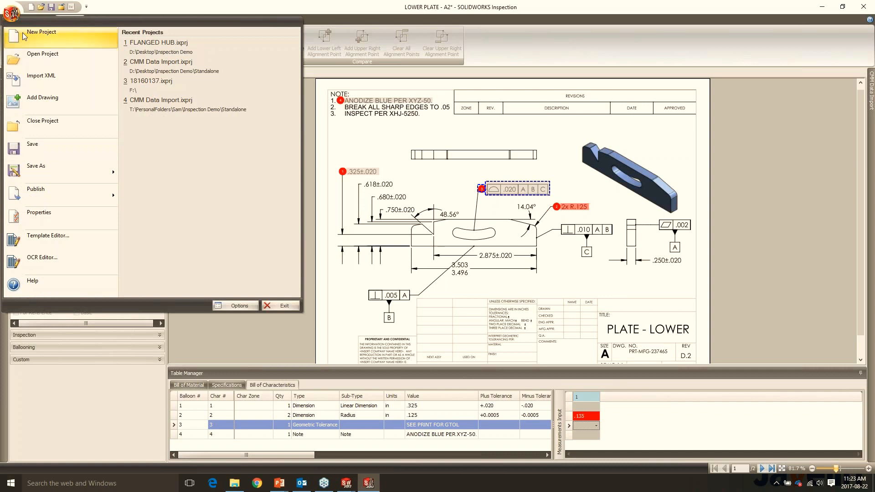
{"action": "left_click", "coordinate": [25, 55]}
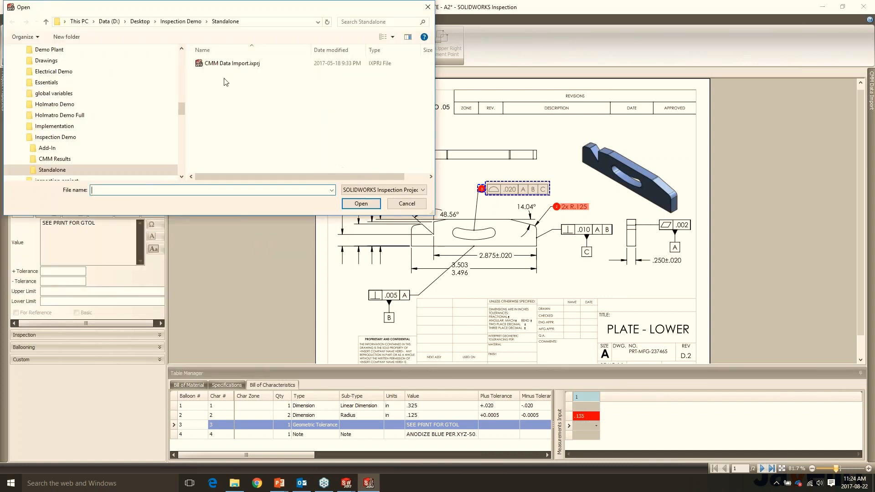
{"action": "double_click", "coordinate": [231, 64]}
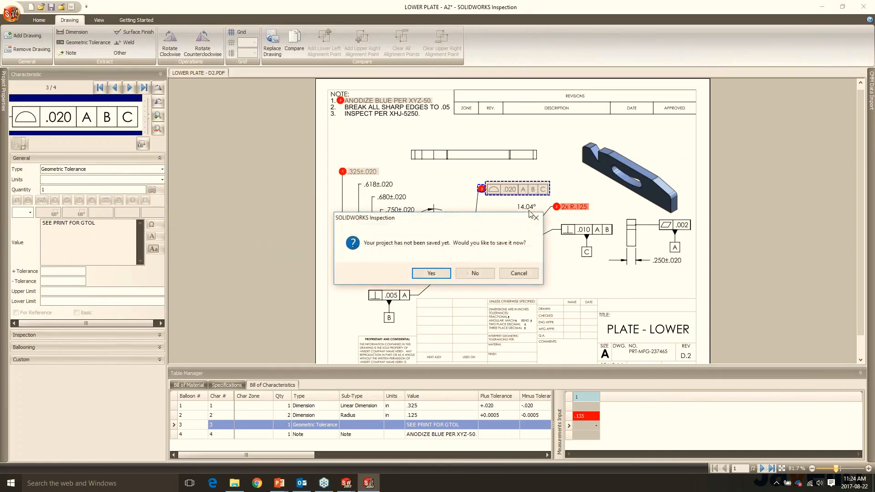
{"action": "left_click", "coordinate": [471, 272]}
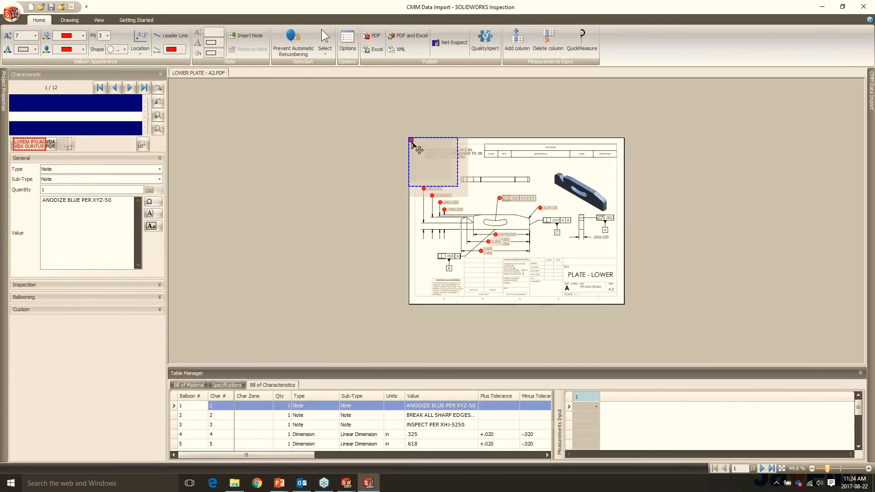
- Delete the INSPECT PER XHJ-5250 note characteristic, and close the CMM Data Import project without saving
{"action": "key", "text": "Delete"}
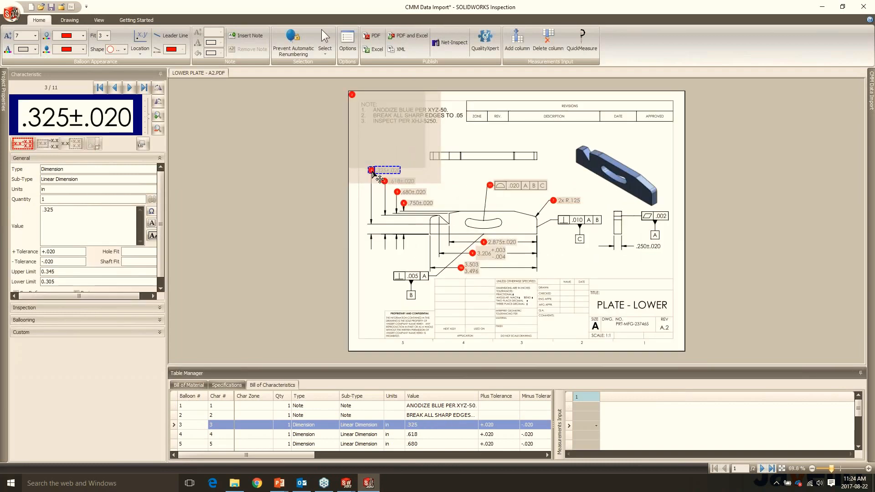
{"action": "left_click", "coordinate": [340, 241]}
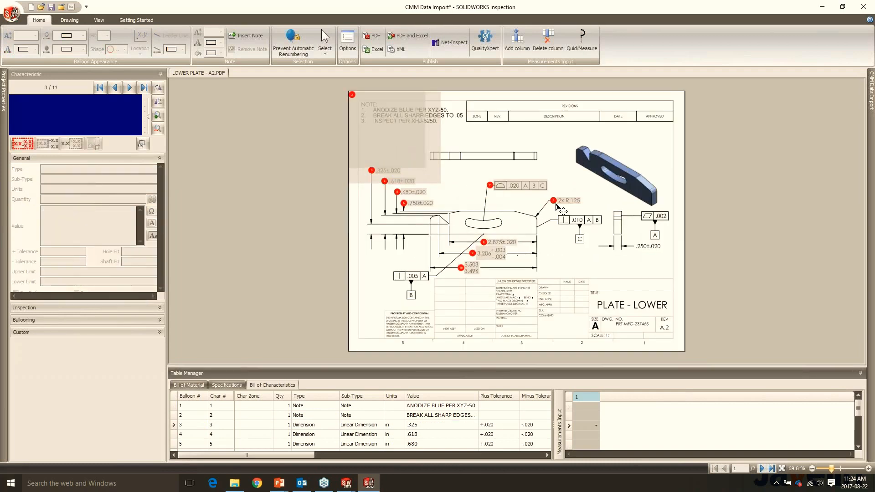
{"action": "left_click", "coordinate": [11, 14]}
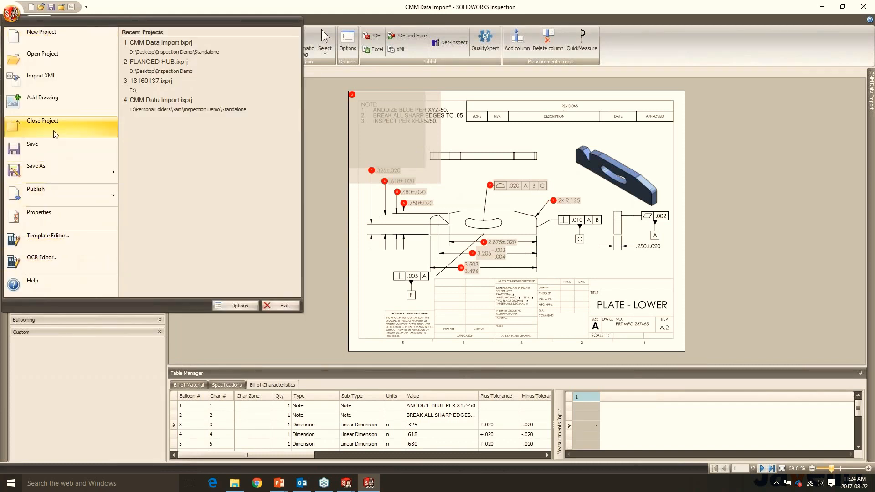
{"action": "left_click", "coordinate": [55, 132]}
{"action": "left_click", "coordinate": [470, 274]}
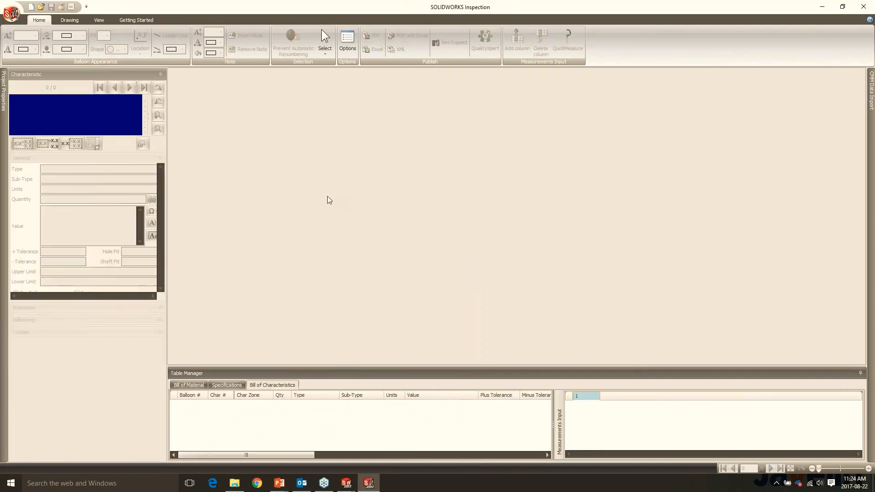
- Open the FLANGED HUB project from the Inspection Demo folder and look over its ballooned drawing
{"action": "left_click", "coordinate": [11, 13]}
{"action": "left_click", "coordinate": [41, 74]}
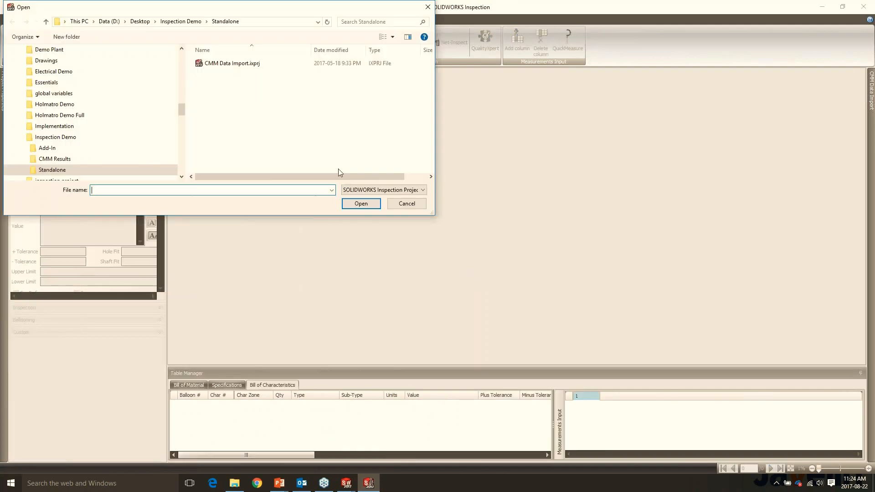
{"action": "left_click", "coordinate": [181, 21]}
{"action": "double_click", "coordinate": [224, 91]}
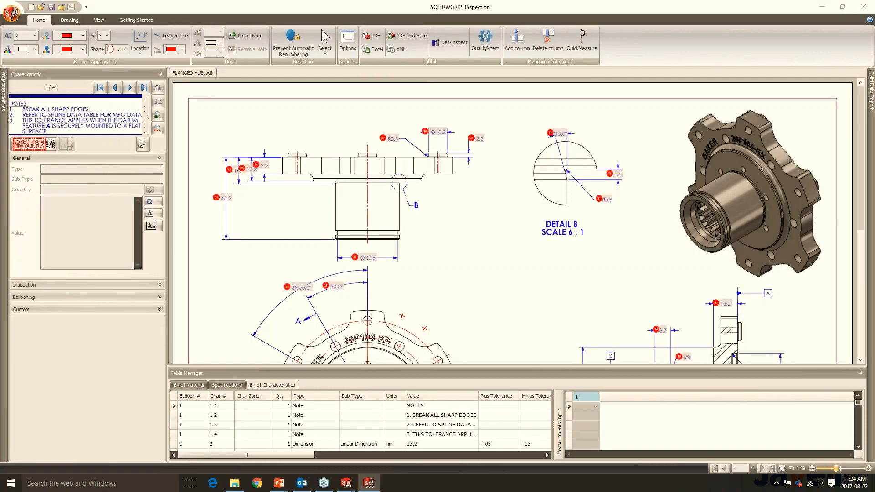
{"action": "scroll", "coordinate": [628, 237], "scroll_direction": "down", "scroll_amount": 3}
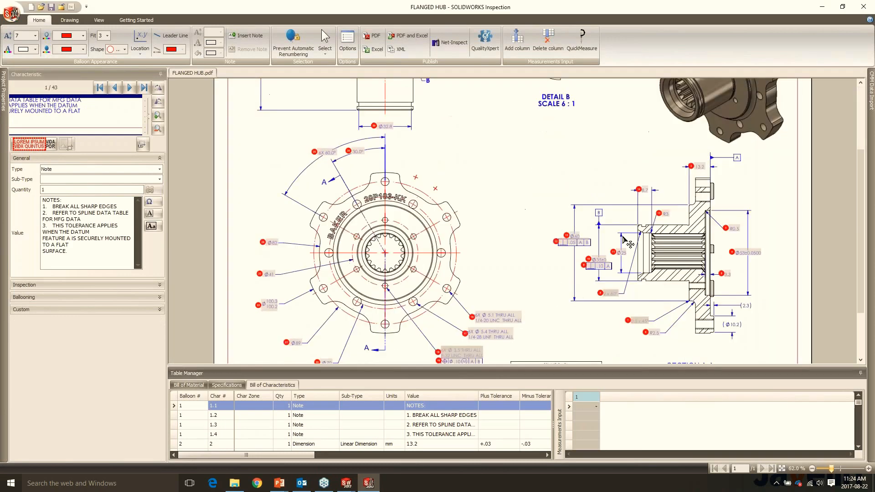
{"action": "scroll", "coordinate": [624, 232], "scroll_direction": "up", "scroll_amount": 1}
{"action": "scroll", "coordinate": [648, 210], "scroll_direction": "down", "scroll_amount": 4, "text": "ctrl"}
{"action": "scroll", "coordinate": [595, 322], "scroll_direction": "up", "scroll_amount": 3, "text": "ctrl"}
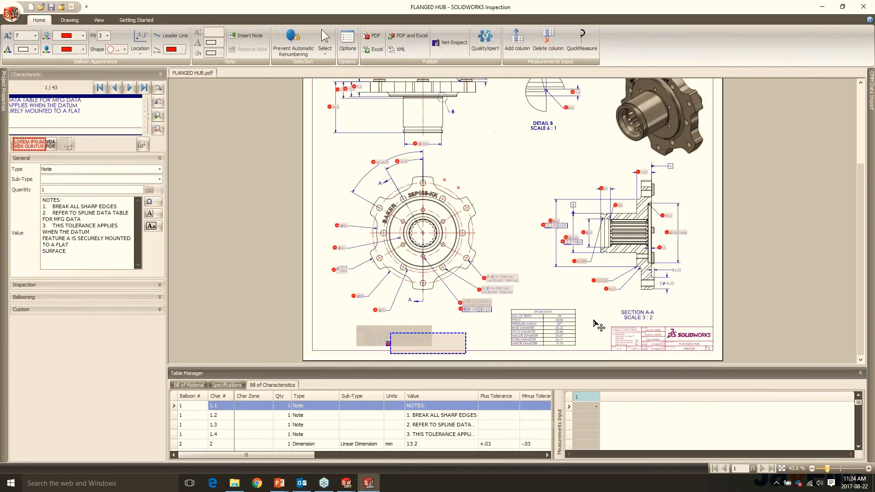
{"action": "scroll", "coordinate": [637, 261], "scroll_direction": "down", "scroll_amount": 1, "text": "ctrl"}
- Examine the CMM Data Import settings and the available CMM templates, and leave them without changes
{"action": "left_click", "coordinate": [871, 86]}
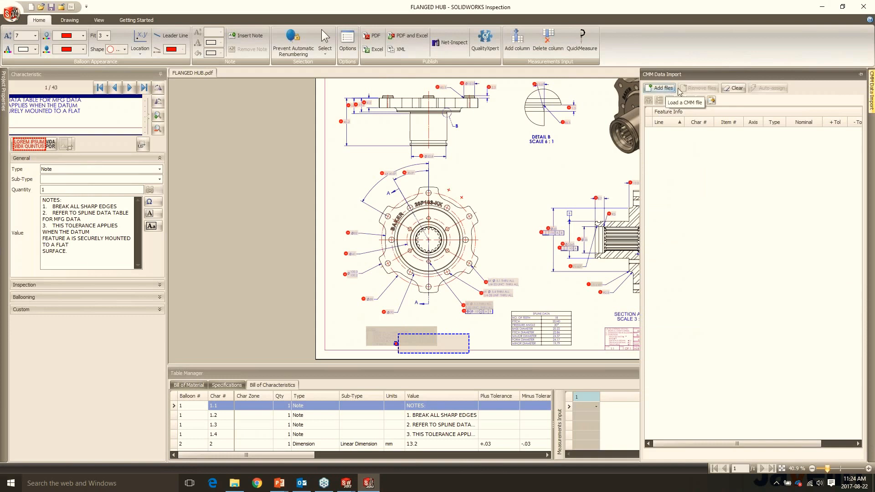
{"action": "left_click", "coordinate": [711, 101]}
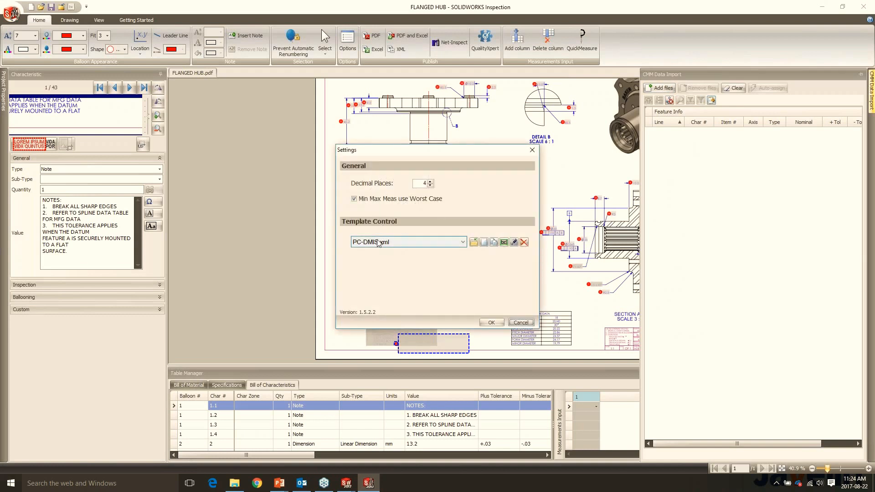
{"action": "left_click", "coordinate": [377, 243]}
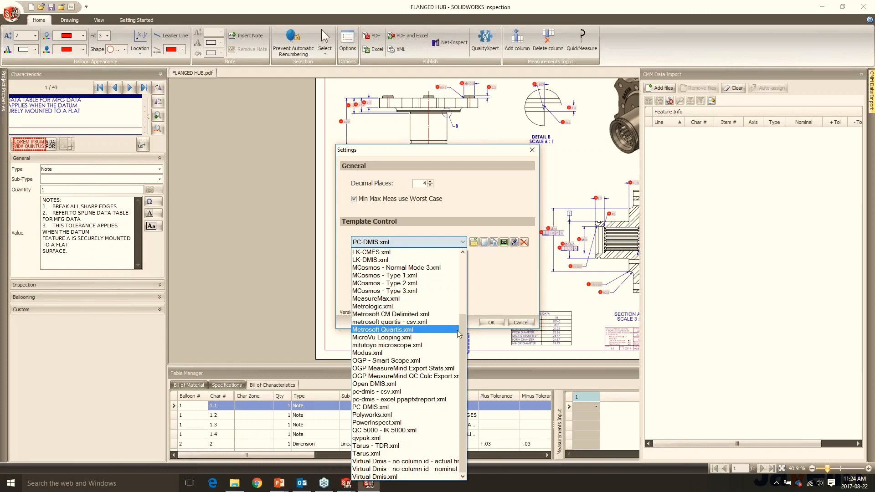
{"action": "left_click_drag", "start_coordinate": [467, 328], "coordinate": [465, 274]}
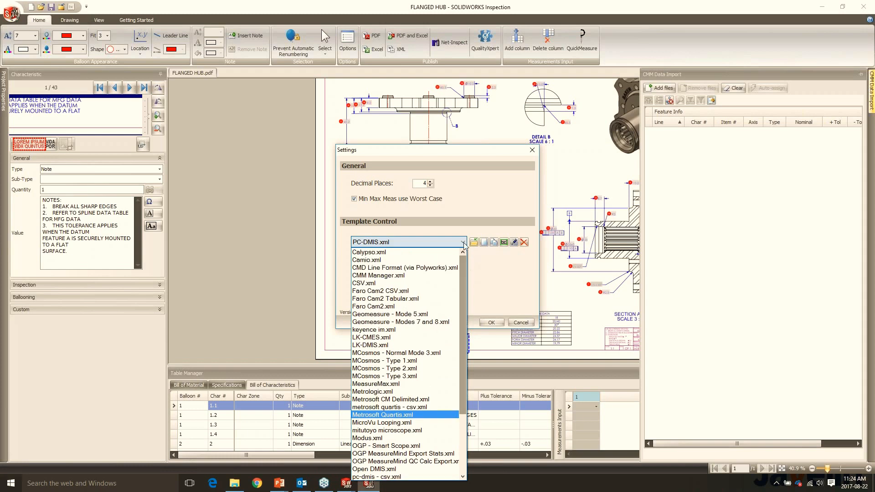
{"action": "left_click", "coordinate": [464, 242]}
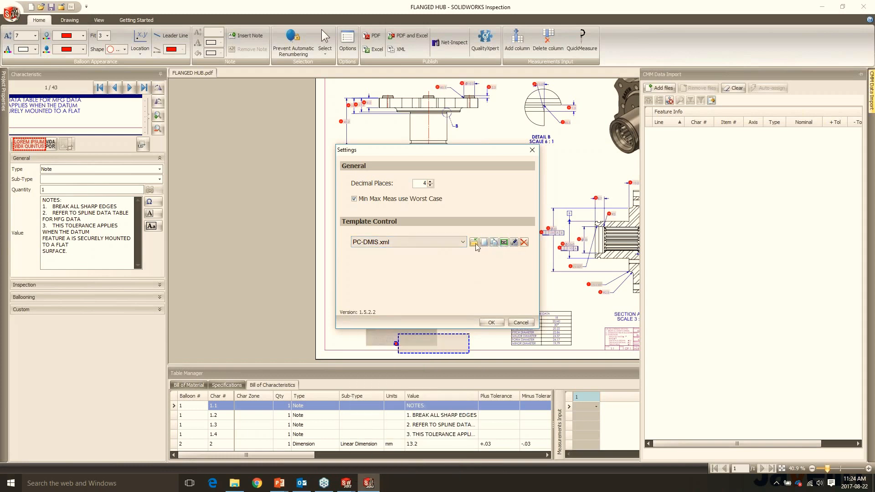
{"action": "left_click", "coordinate": [463, 242]}
{"action": "scroll", "coordinate": [461, 256], "scroll_direction": "up", "scroll_amount": 4}
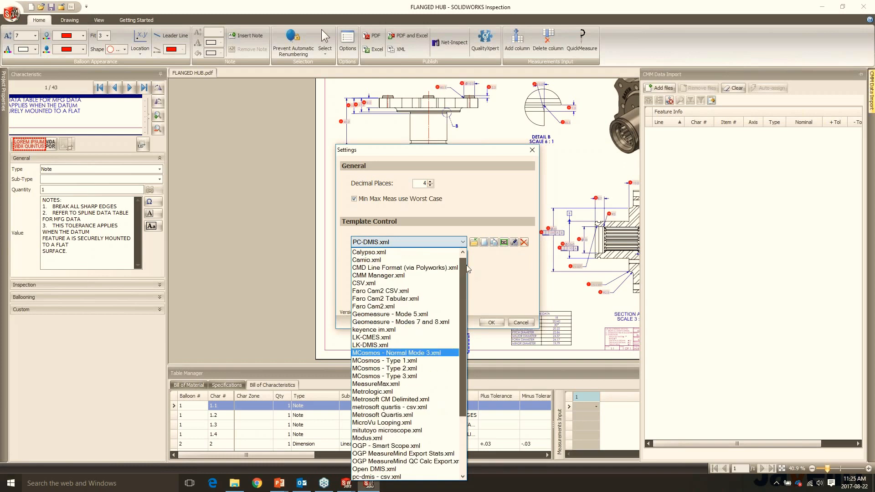
{"action": "left_click", "coordinate": [463, 245]}
{"action": "left_click", "coordinate": [520, 322]}
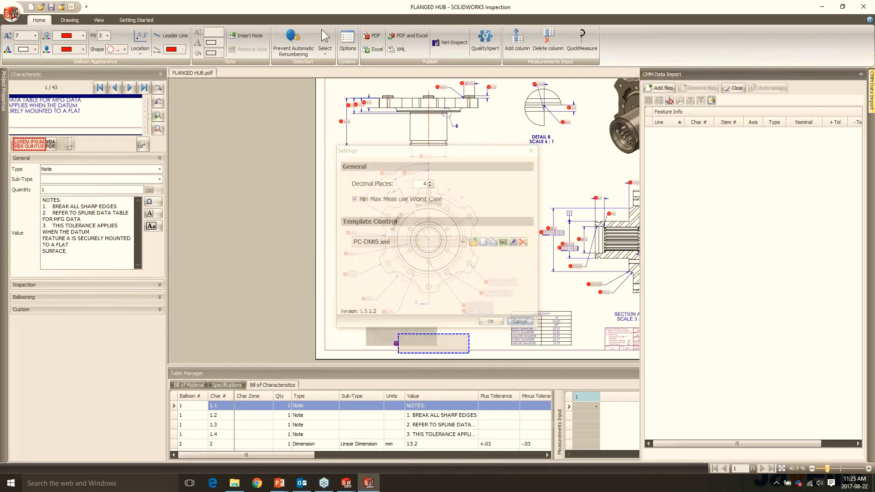
- Import the PDCMIS Flanged Hub.txt measurement file from the CMM Results folder and look over its features
{"action": "left_click", "coordinate": [659, 87]}
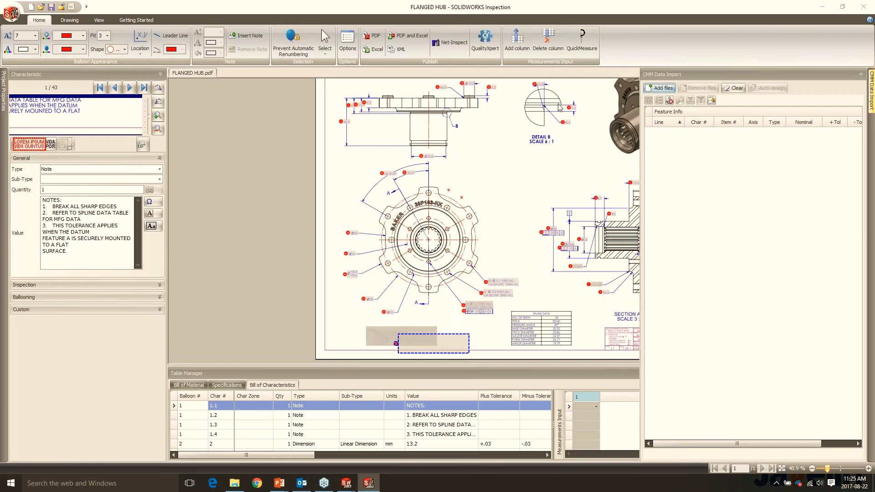
{"action": "double_click", "coordinate": [215, 73]}
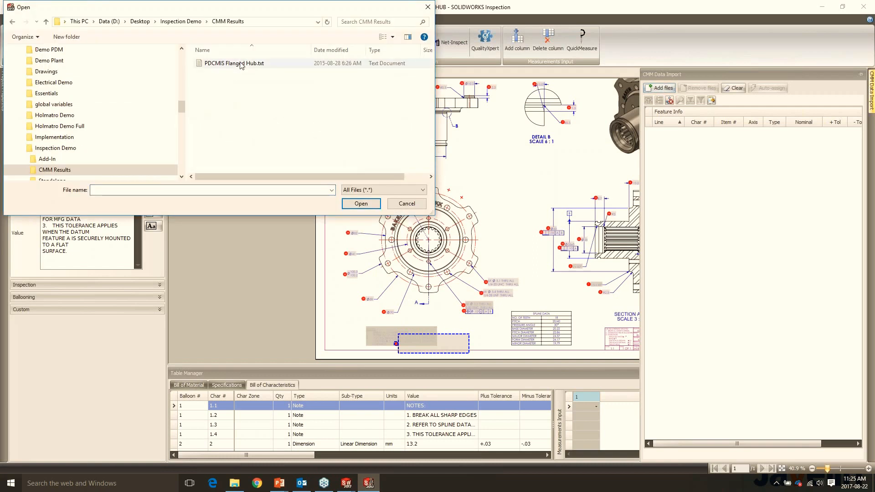
{"action": "left_click", "coordinate": [242, 63]}
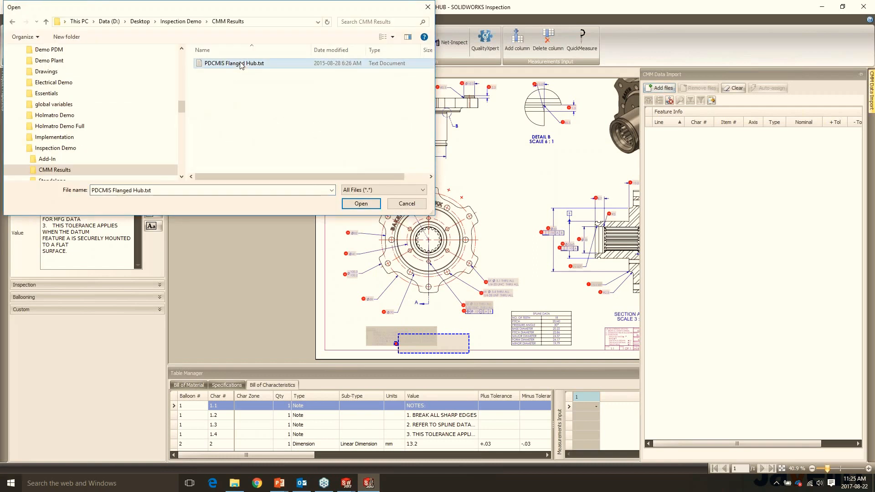
{"action": "double_click", "coordinate": [242, 64]}
{"action": "scroll", "coordinate": [792, 231], "scroll_direction": "down", "scroll_amount": 1}
{"action": "scroll", "coordinate": [792, 232], "scroll_direction": "up", "scroll_amount": 5}
- Auto-assign the CMM results by item number, type, nominal and plus/minus tolerance, overwriting any existing results
{"action": "left_click", "coordinate": [772, 87]}
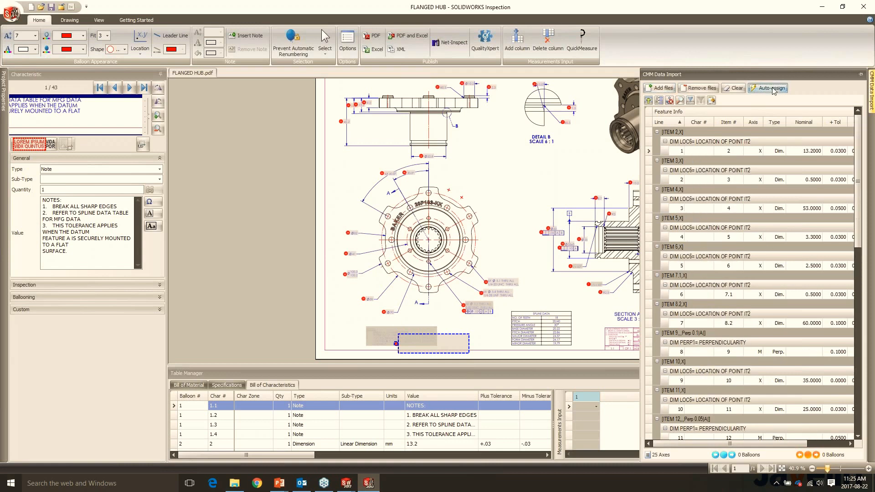
{"action": "left_click", "coordinate": [818, 164]}
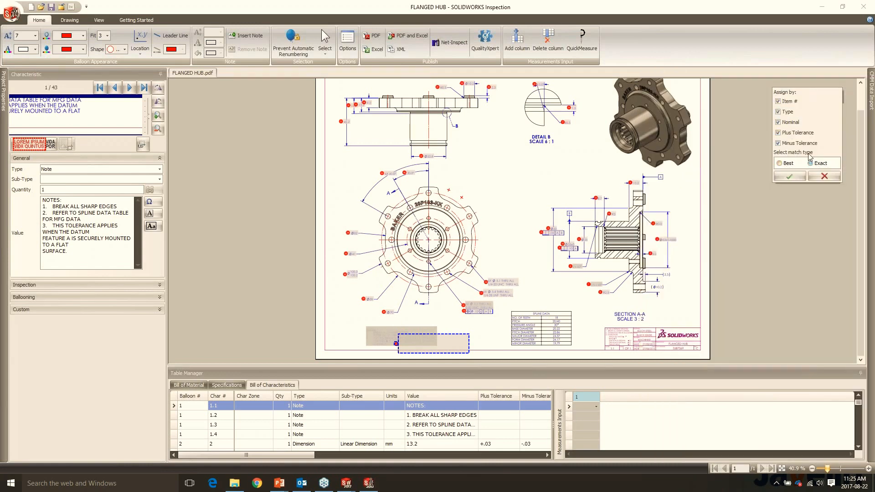
{"action": "left_click", "coordinate": [789, 177]}
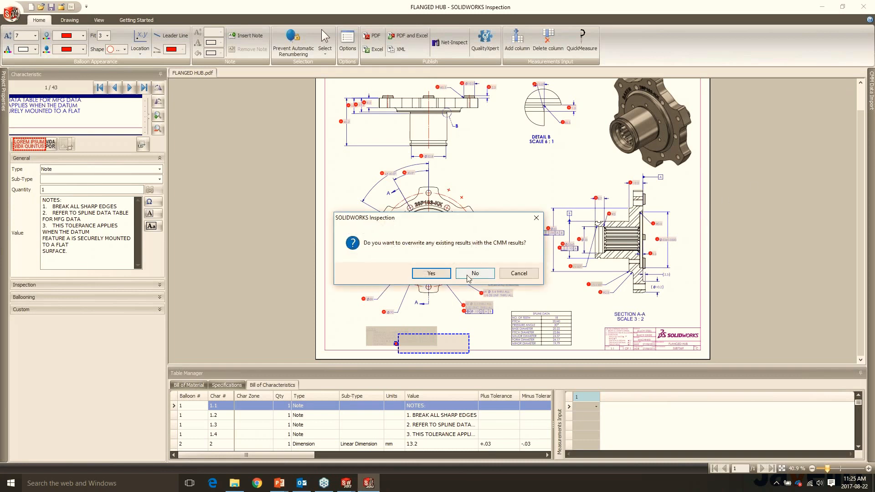
{"action": "left_click", "coordinate": [435, 275]}
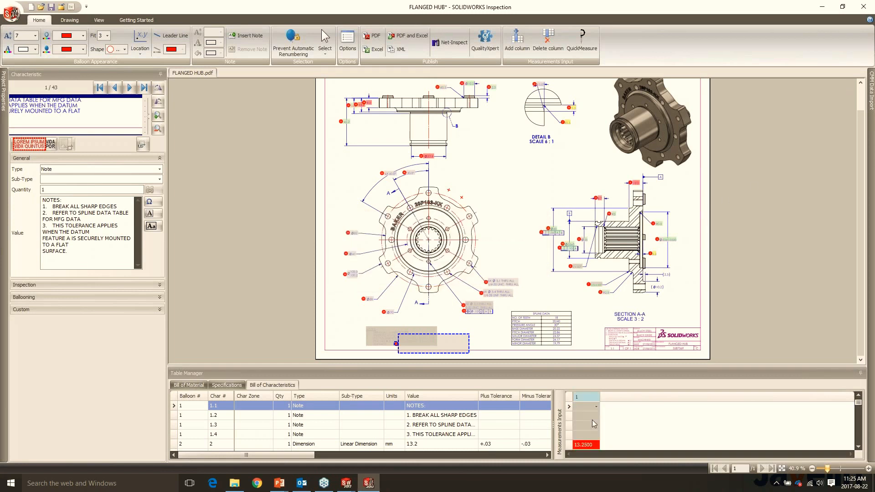
- Examine the assigned measurements in the Bill of Characteristics and the color-coded dimensions around Section A-A of the drawing
{"action": "scroll", "coordinate": [594, 427], "scroll_direction": "down", "scroll_amount": 1}
{"action": "scroll", "coordinate": [608, 257], "scroll_direction": "down", "scroll_amount": 1}
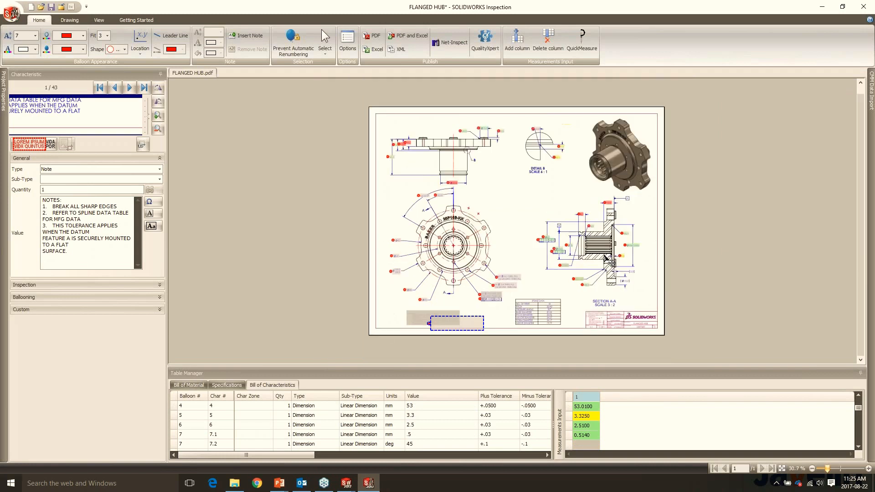
{"action": "scroll", "coordinate": [616, 249], "scroll_direction": "up", "scroll_amount": 2}
{"action": "scroll", "coordinate": [620, 254], "scroll_direction": "up", "scroll_amount": 3}
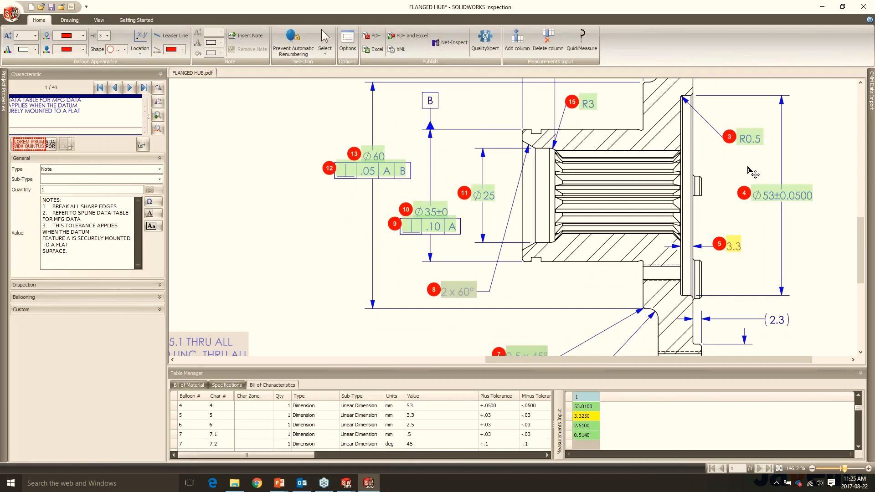
{"action": "scroll", "coordinate": [755, 157], "scroll_direction": "down", "scroll_amount": 1}
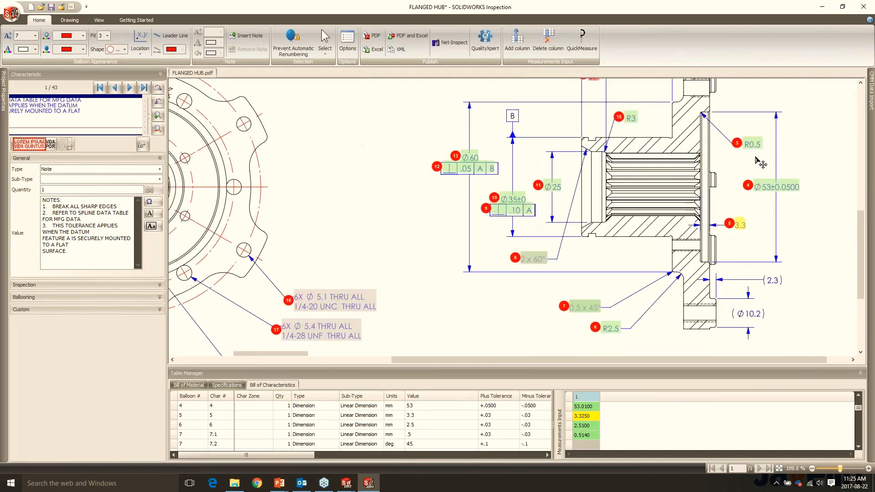
{"action": "scroll", "coordinate": [755, 158], "scroll_direction": "down", "scroll_amount": 1}
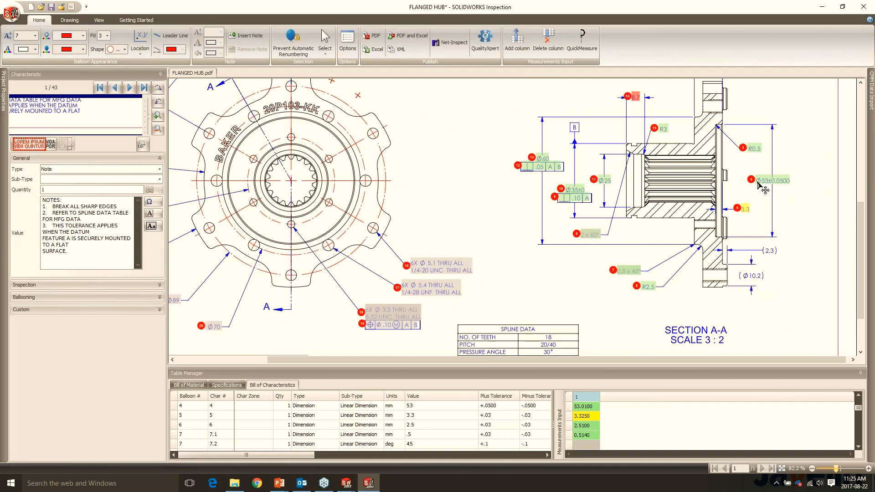
{"action": "scroll", "coordinate": [719, 225], "scroll_direction": "down", "scroll_amount": 1}
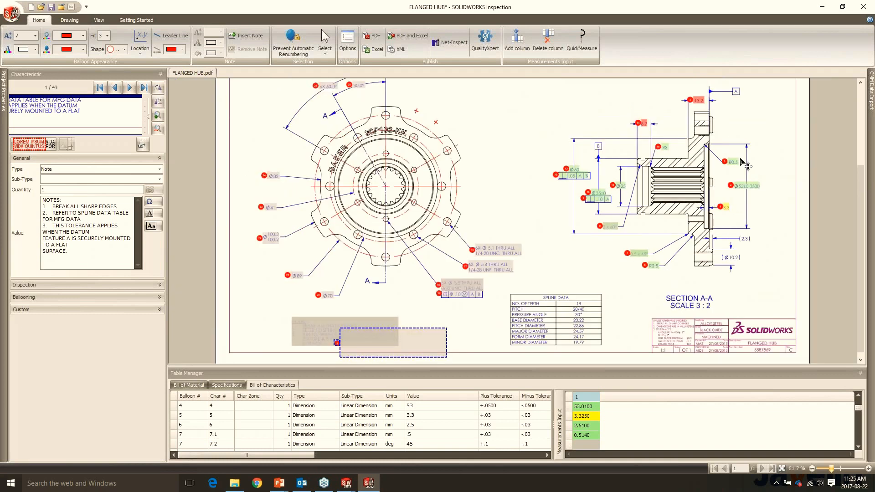
{"action": "scroll", "coordinate": [747, 166], "scroll_direction": "up", "scroll_amount": 1}
{"action": "scroll", "coordinate": [747, 166], "scroll_direction": "up", "scroll_amount": 1}
- Export the inspection report to Excel with the AS9102 - MXpert.xlt template, replacing the existing FLANGED HUB-FAIR.xlsx file
{"action": "left_click", "coordinate": [70, 20]}
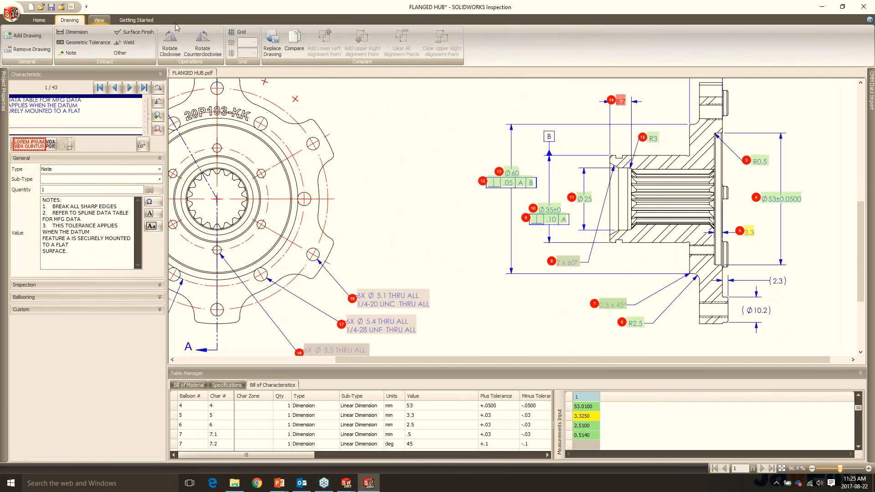
{"action": "left_click", "coordinate": [38, 21]}
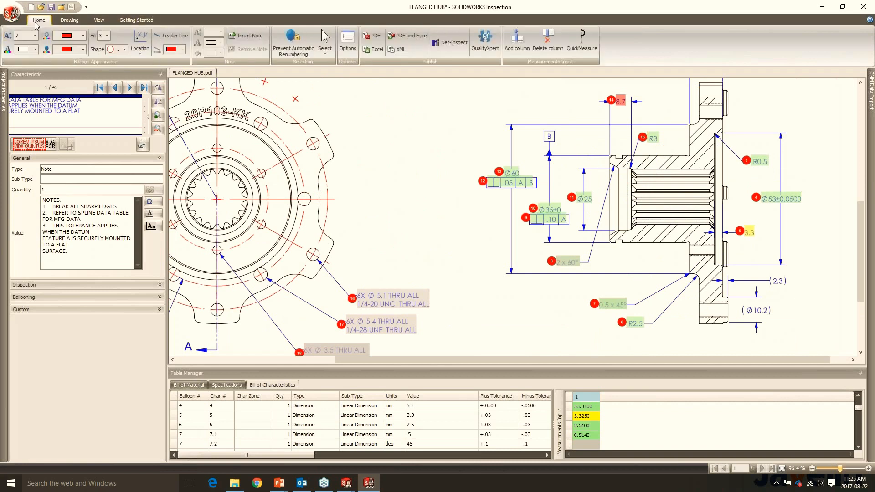
{"action": "left_click", "coordinate": [375, 50]}
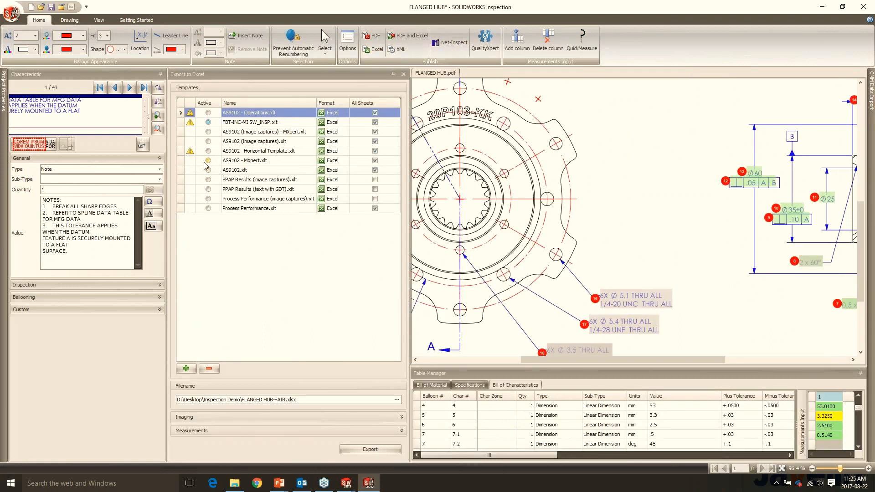
{"action": "left_click", "coordinate": [206, 161]}
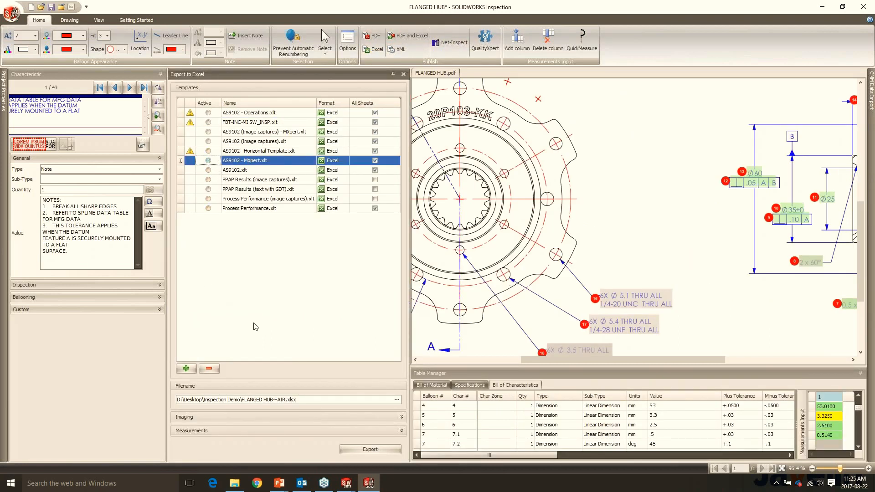
{"action": "left_click", "coordinate": [351, 449]}
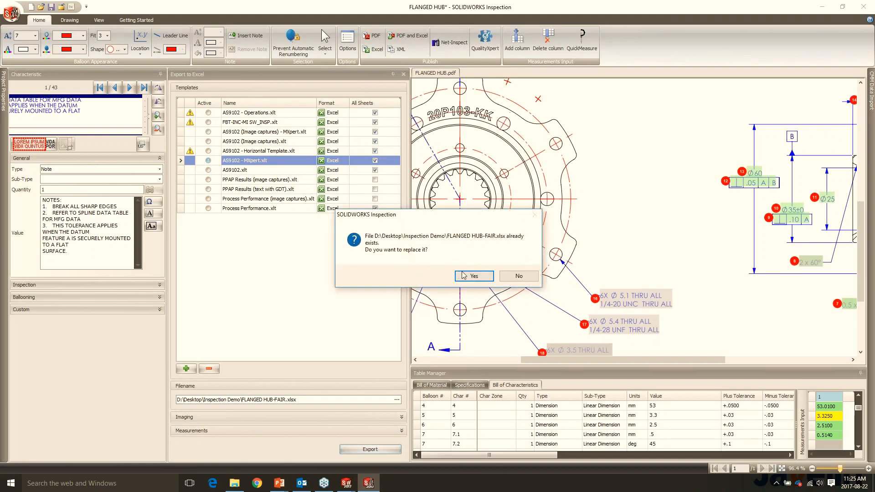
{"action": "left_click", "coordinate": [464, 276]}
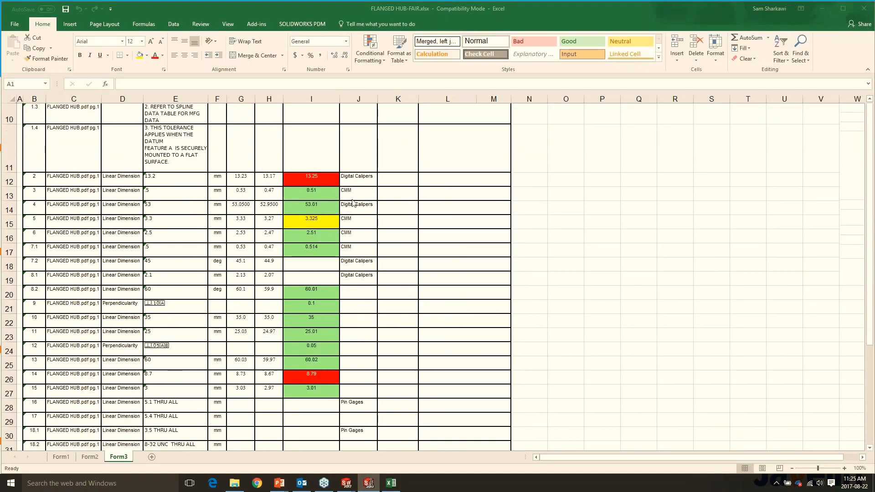
- Look over the Form3 results in the exported Excel report, close the workbook and return to the presentation slides
{"action": "left_click", "coordinate": [351, 224]}
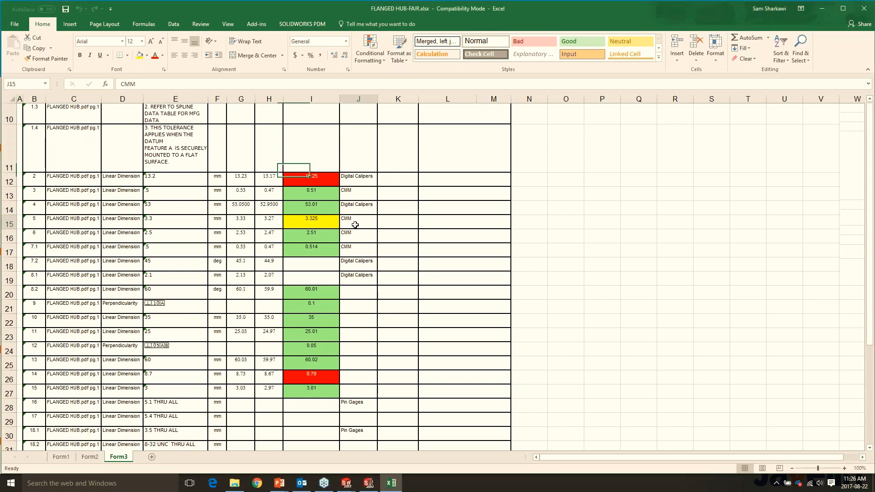
{"action": "scroll", "coordinate": [385, 220], "scroll_direction": "up", "scroll_amount": 3}
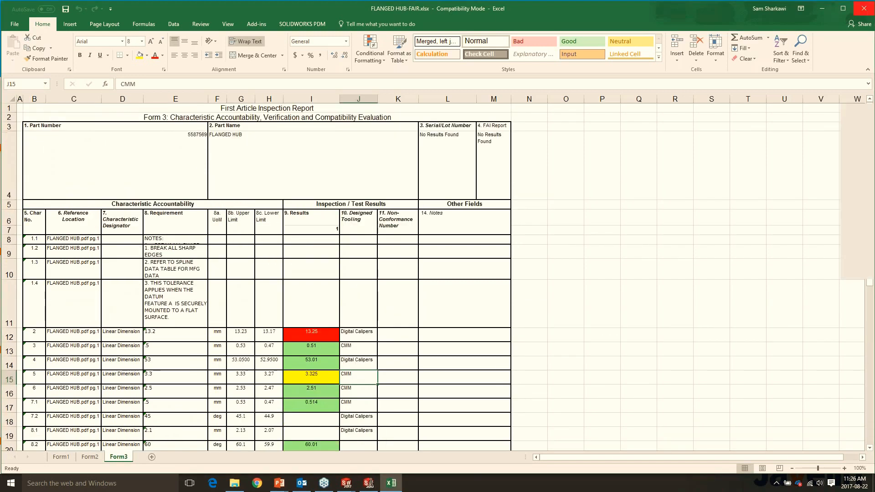
{"action": "left_click", "coordinate": [864, 8]}
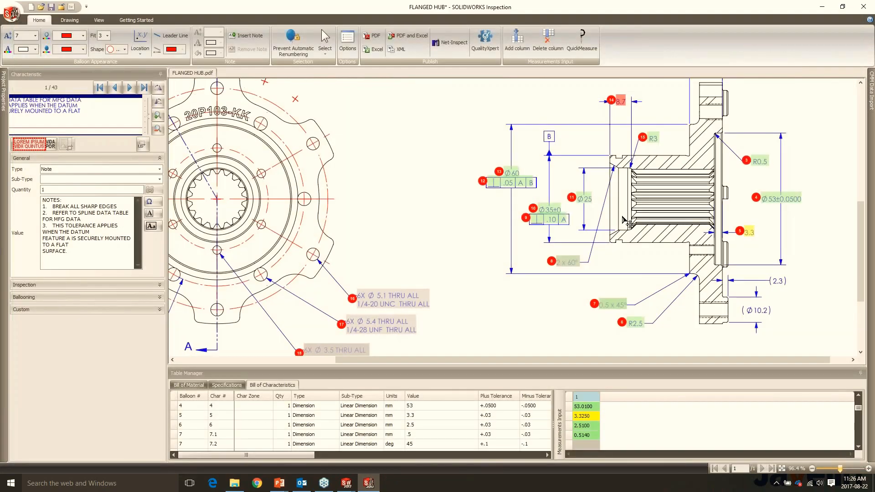
{"action": "key", "text": "alt+Tab"}
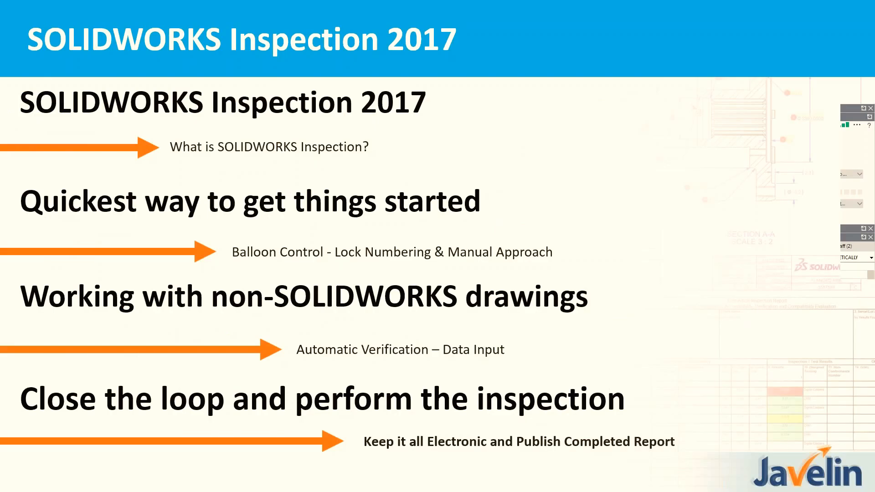